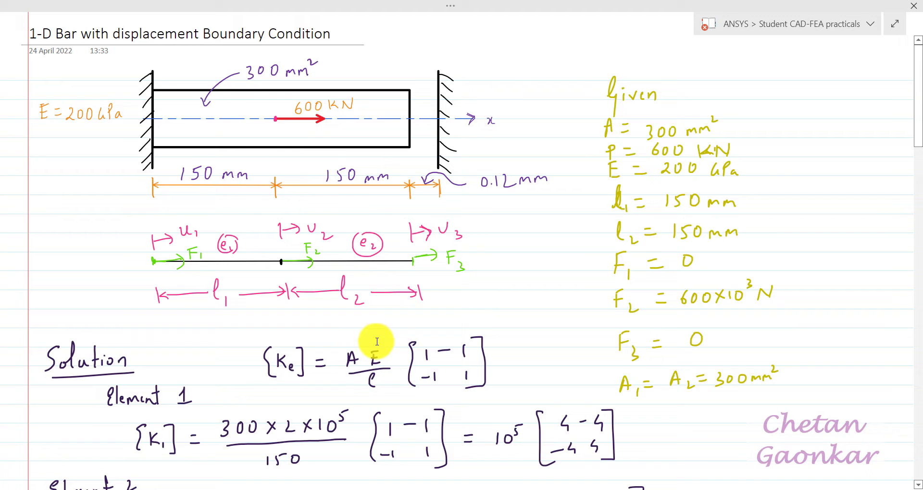
- Read through the handwritten bar solution, from the element stiffness matrices to the equilibrium equation and boundary conditions
scroll(907, 198, down, 2)
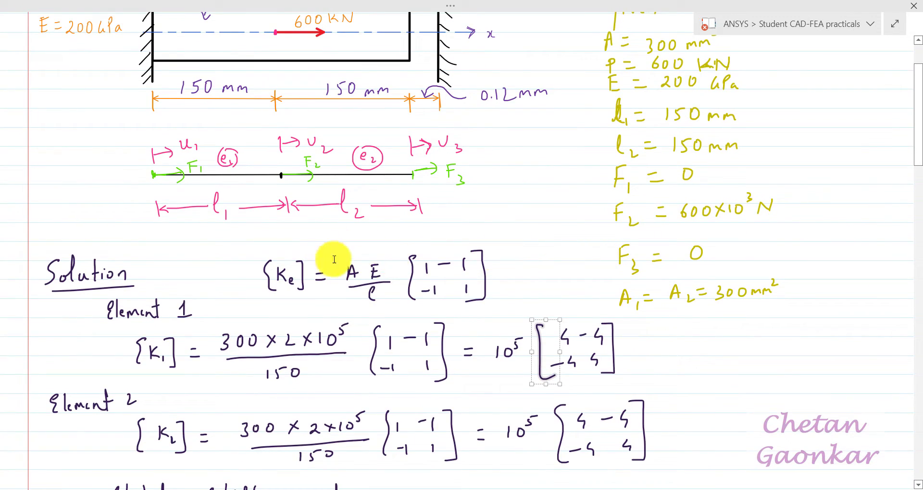
scroll(416, 274, down, 1)
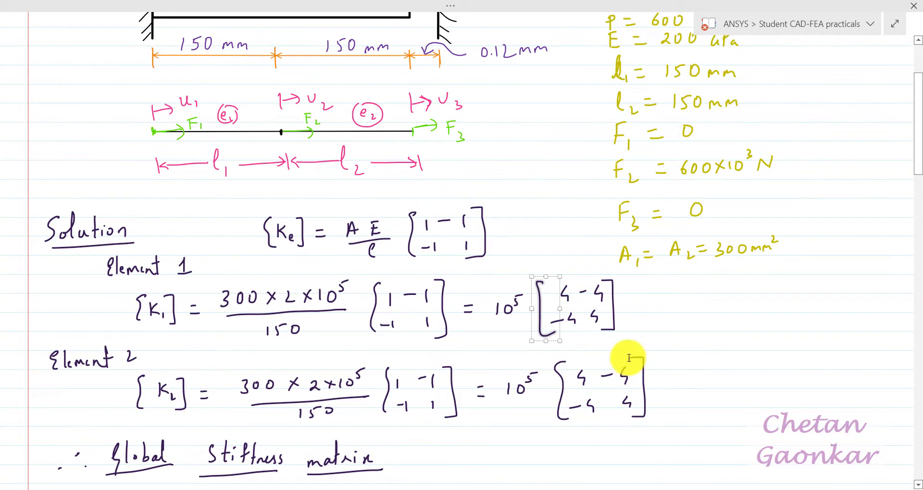
scroll(464, 364, down, 2)
scroll(618, 366, down, 2)
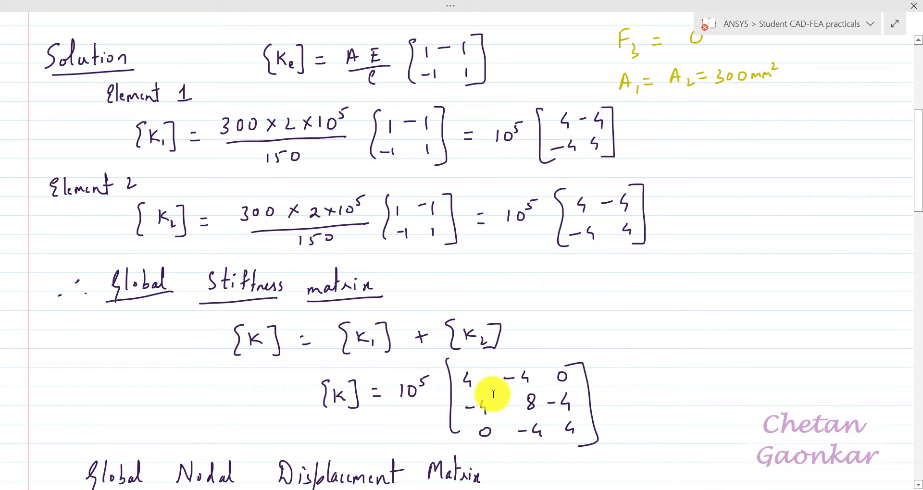
scroll(630, 388, down, 3)
scroll(610, 375, down, 3)
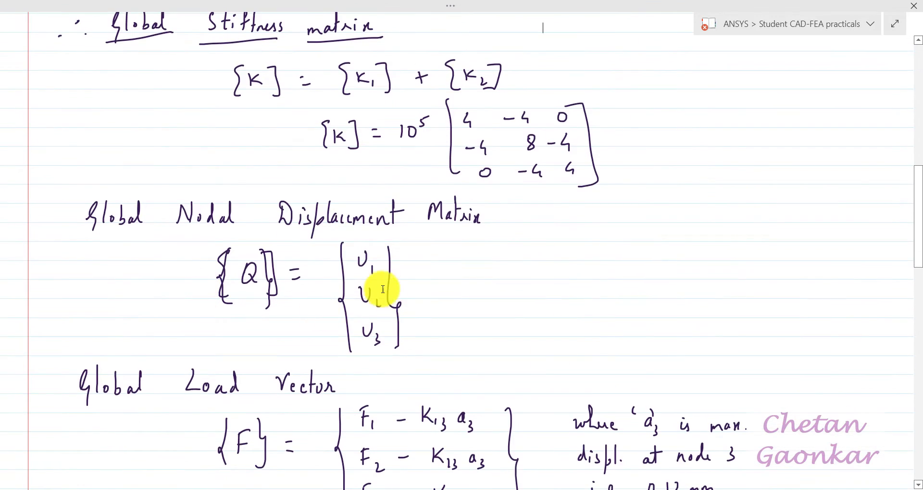
scroll(378, 290, down, 2)
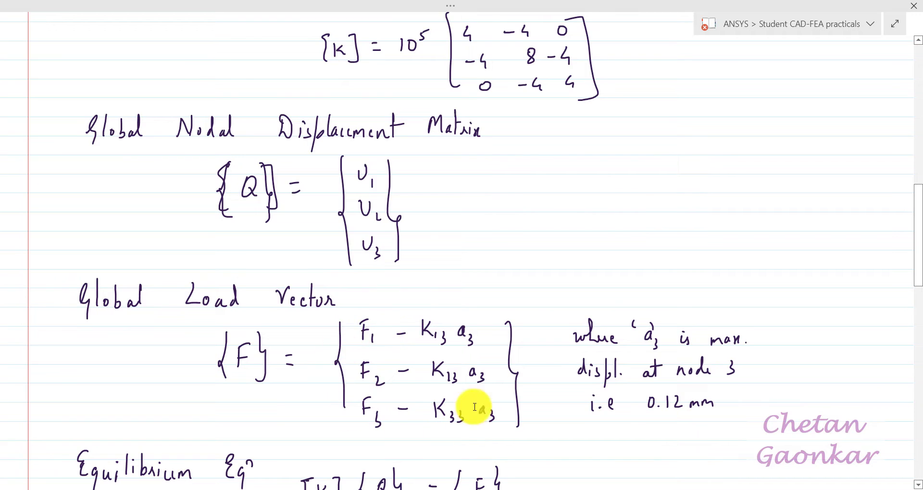
scroll(542, 412, down, 3)
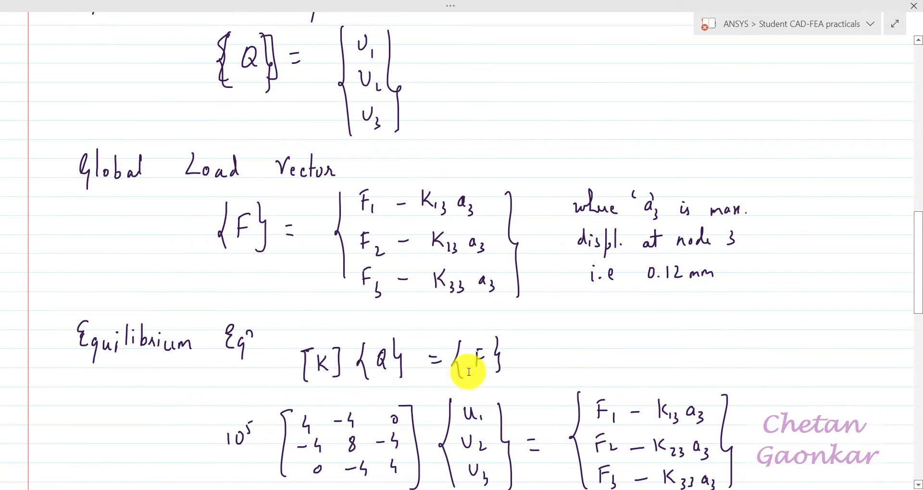
scroll(298, 353, down, 4)
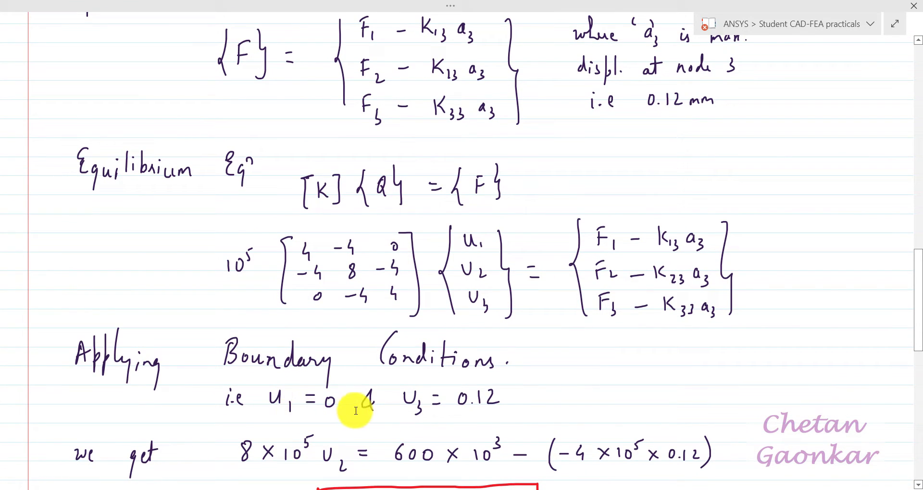
- Check the applied boundary conditions, node 2 displacement and element stresses in the notes against the bar sketch
scroll(540, 416, up, 1)
scroll(541, 416, up, 20)
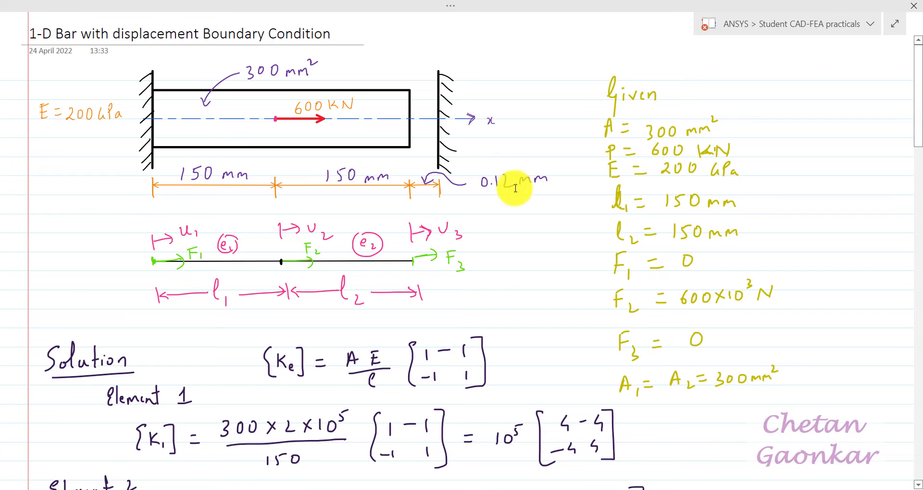
scroll(521, 209, down, 20)
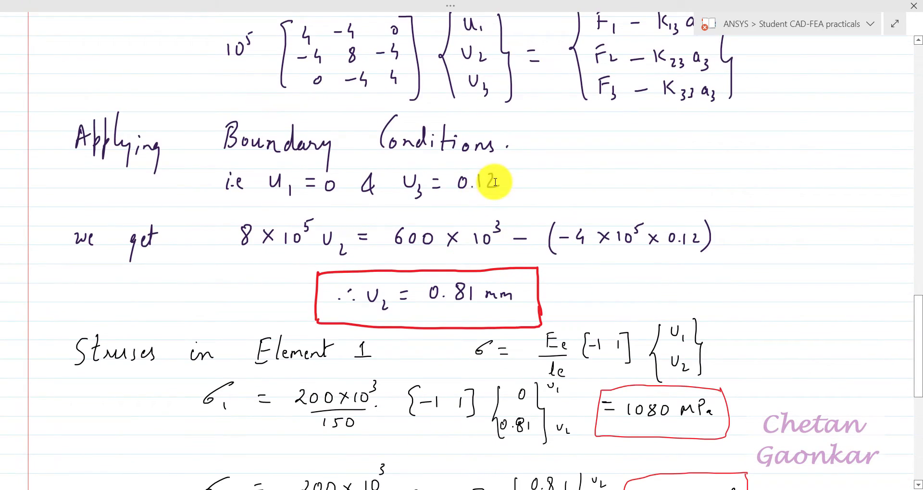
scroll(495, 181, up, 3)
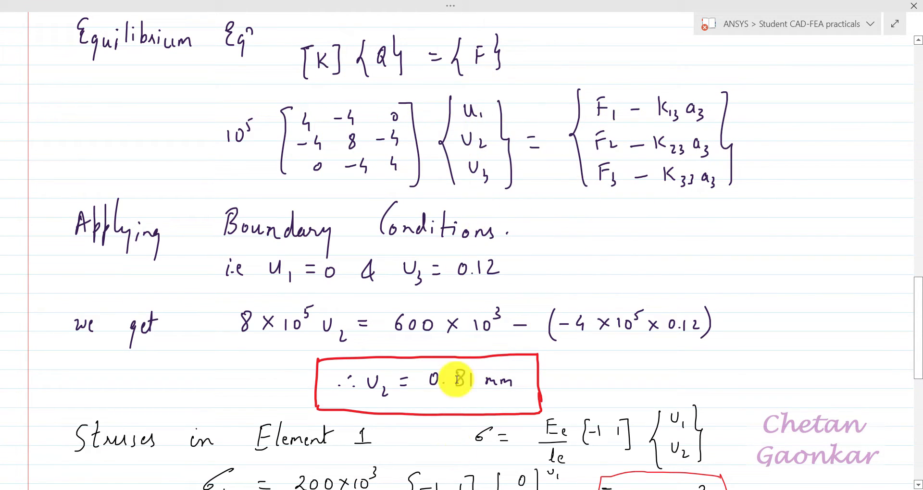
scroll(524, 386, up, 15)
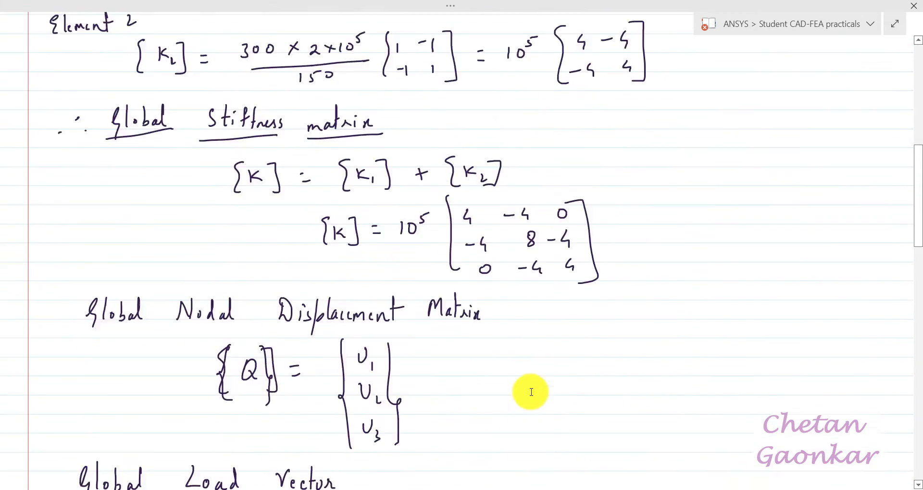
scroll(529, 389, up, 10)
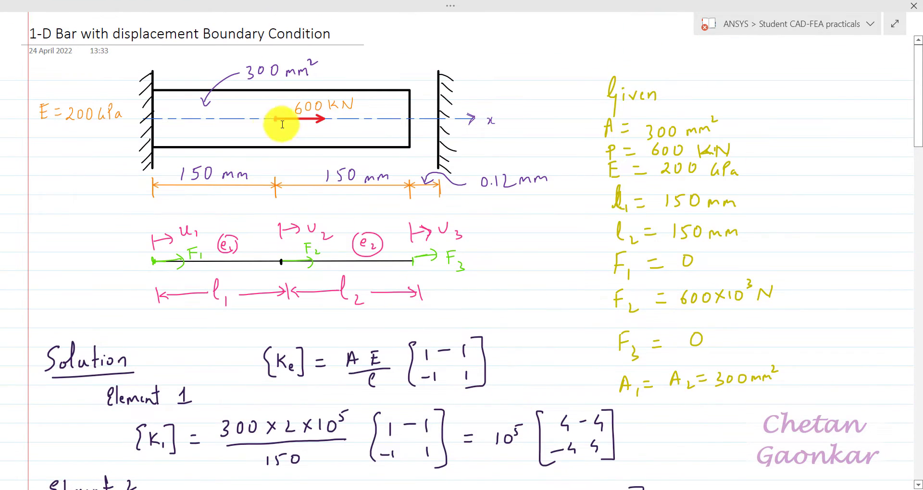
scroll(332, 215, down, 20)
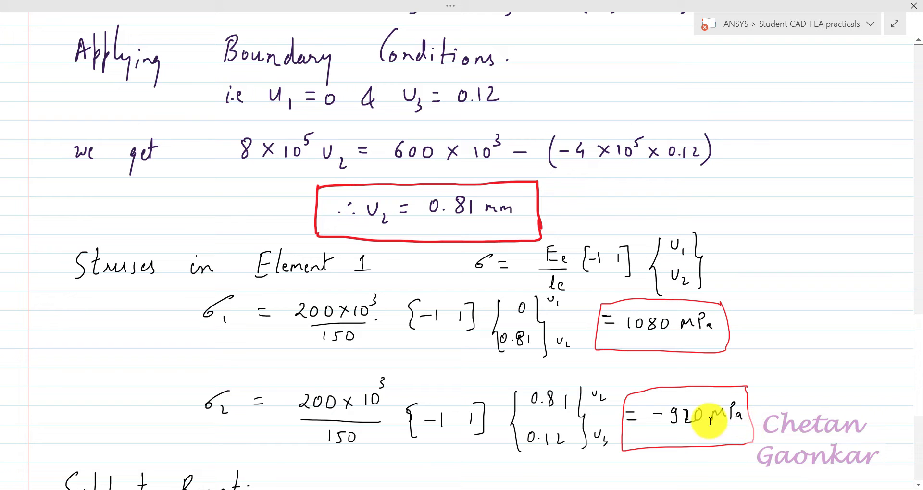
scroll(667, 422, up, 20)
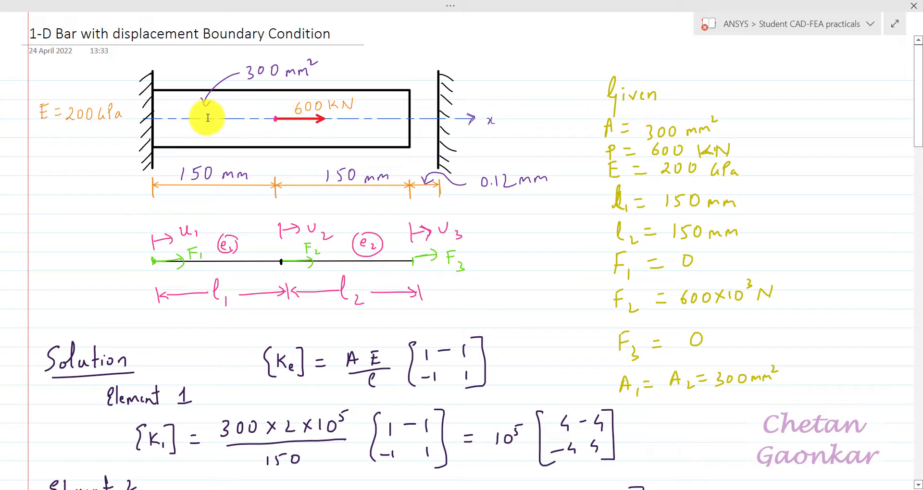
- Review the stress results and the support reaction calculation in the notes, relating them to the bar's two walls
scroll(310, 185, down, 4)
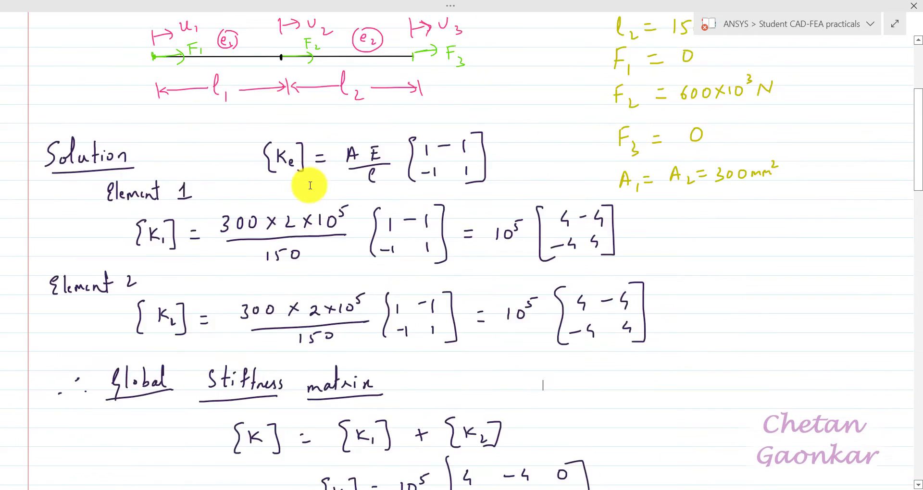
scroll(391, 226, down, 20)
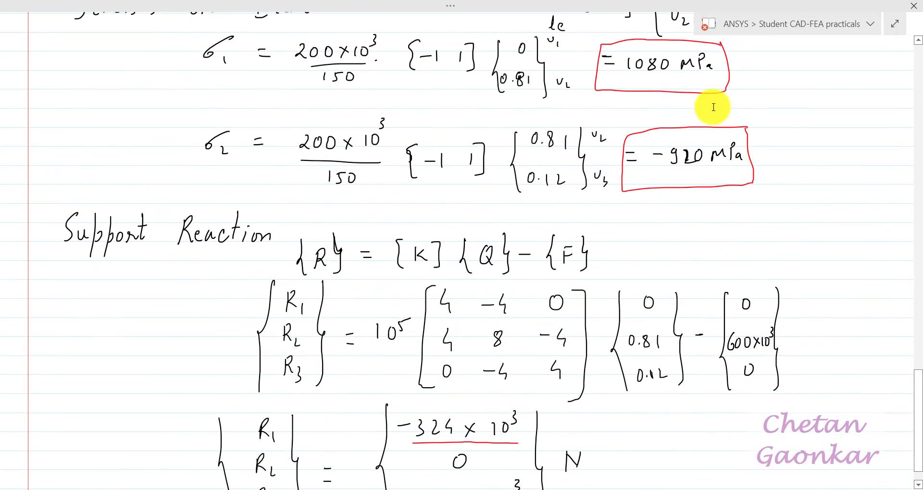
scroll(710, 91, up, 2)
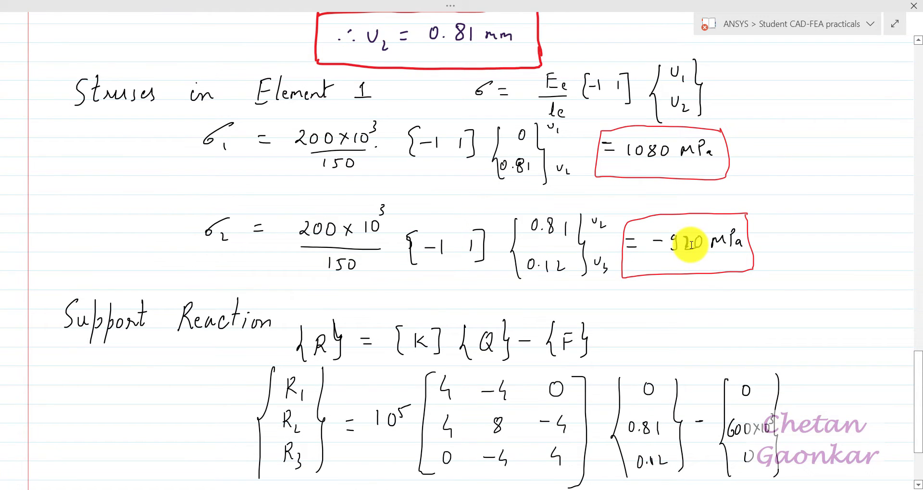
scroll(691, 246, down, 1)
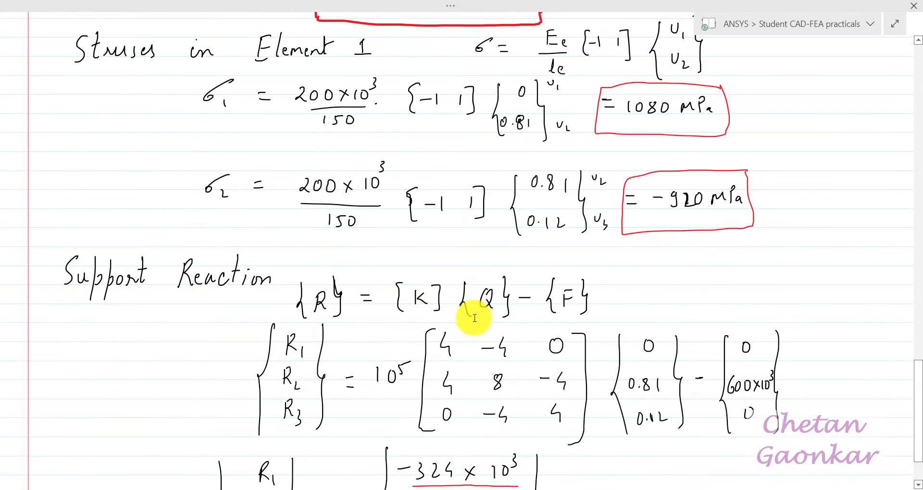
scroll(298, 302, down, 2)
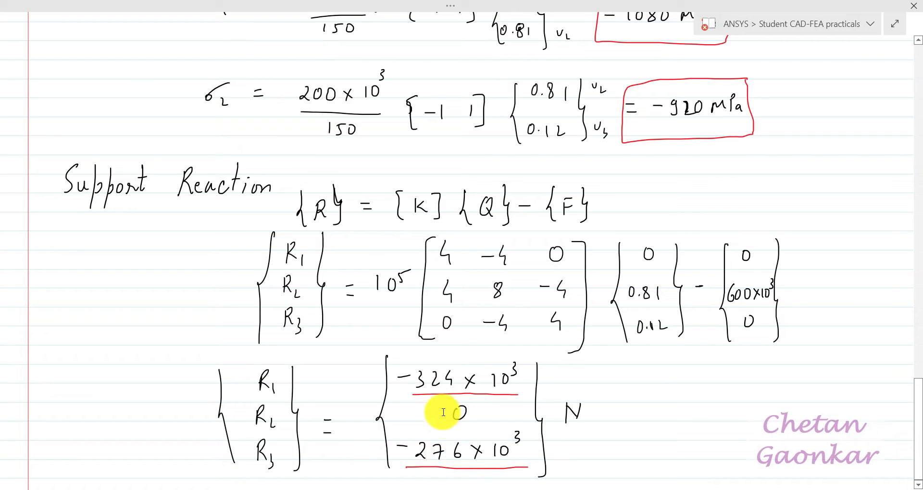
scroll(437, 427, up, 5)
scroll(441, 420, up, 20)
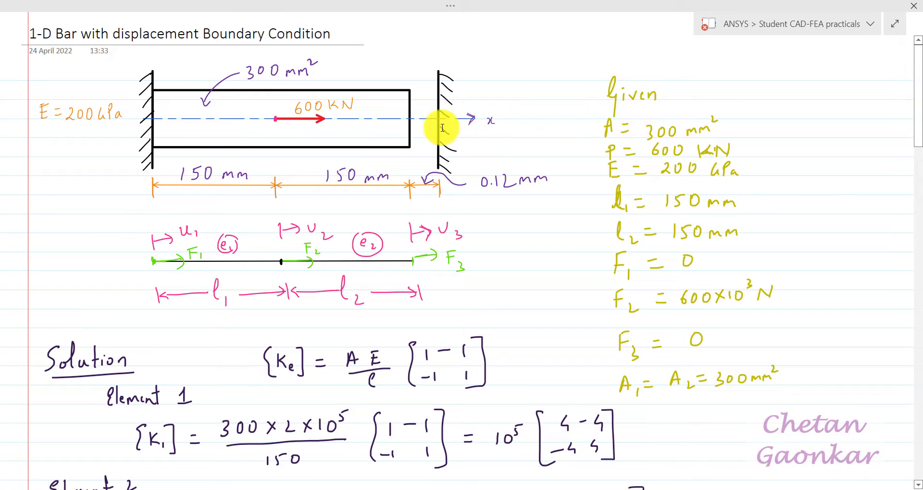
scroll(485, 186, down, 20)
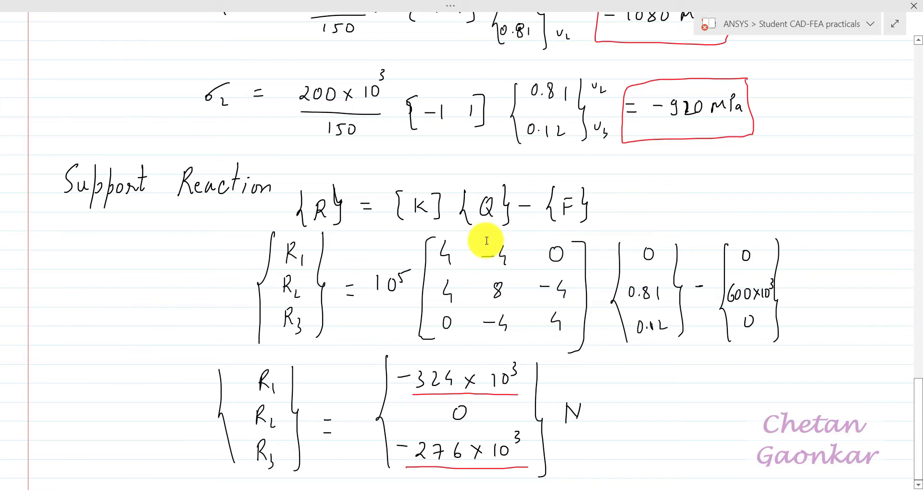
scroll(513, 222, up, 20)
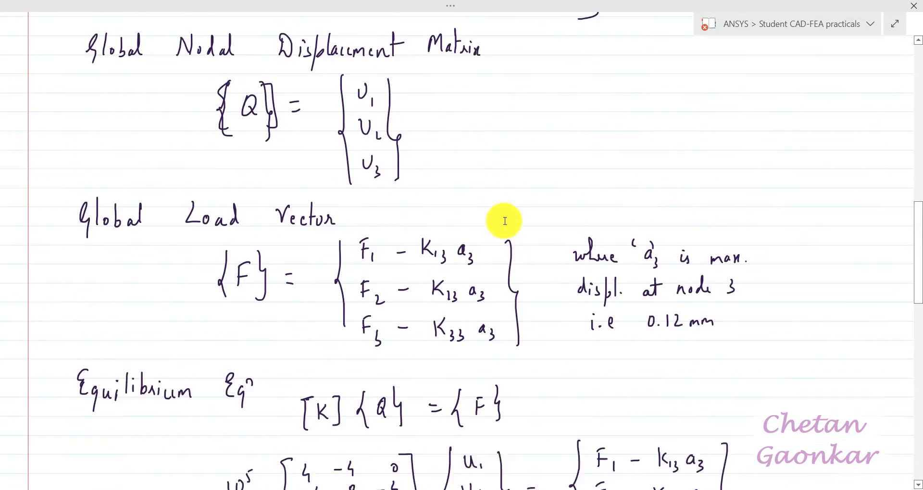
scroll(504, 221, up, 8)
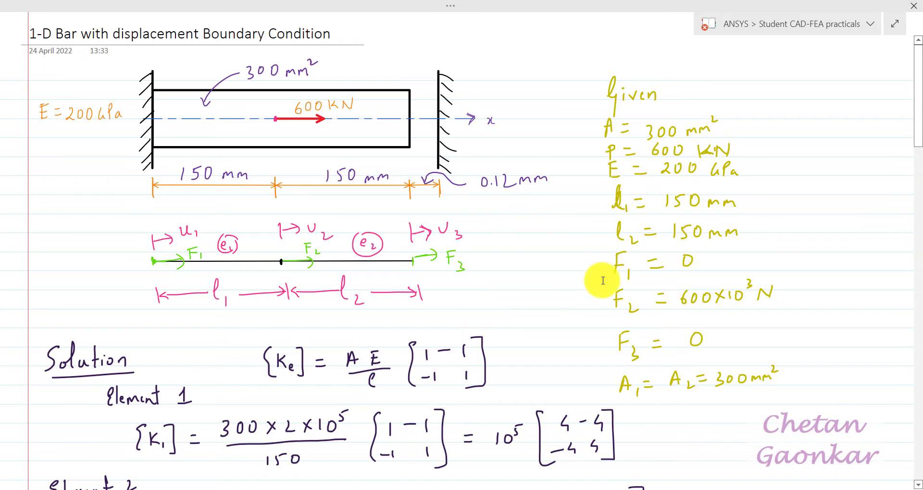
- Switch to ANSYS Workbench, add a Static Structural system to the project and open its Engineering Data
click(606, 489)
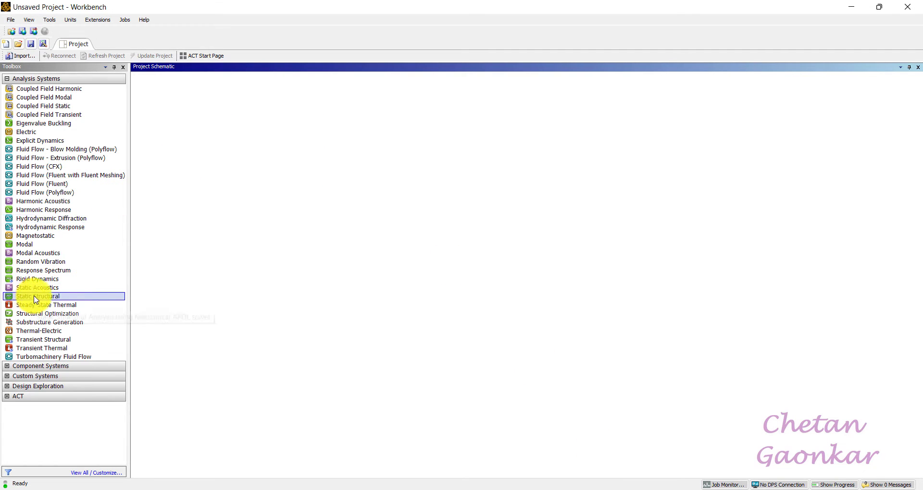
drag(36, 299, 198, 103)
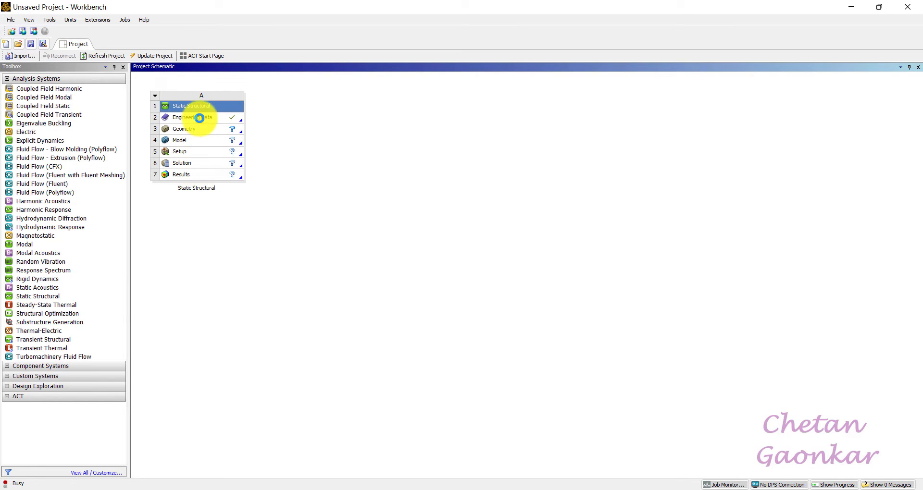
click(199, 118)
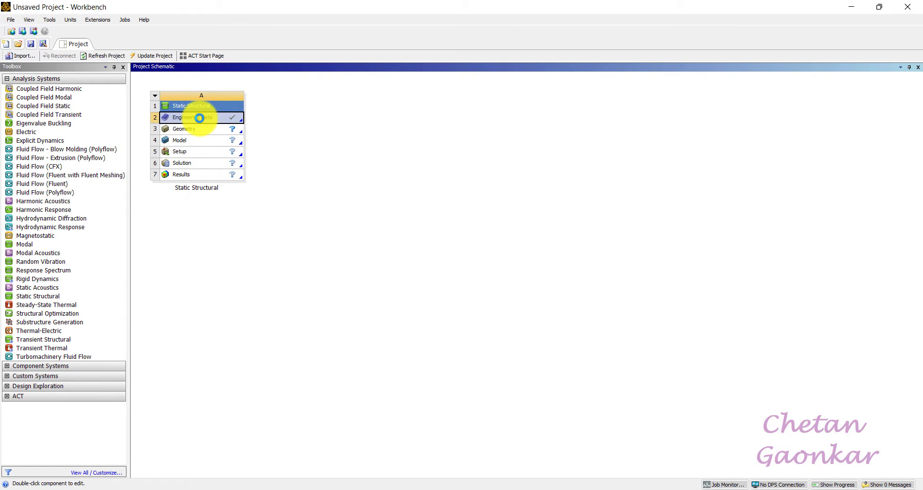
right_click(199, 124)
click(216, 128)
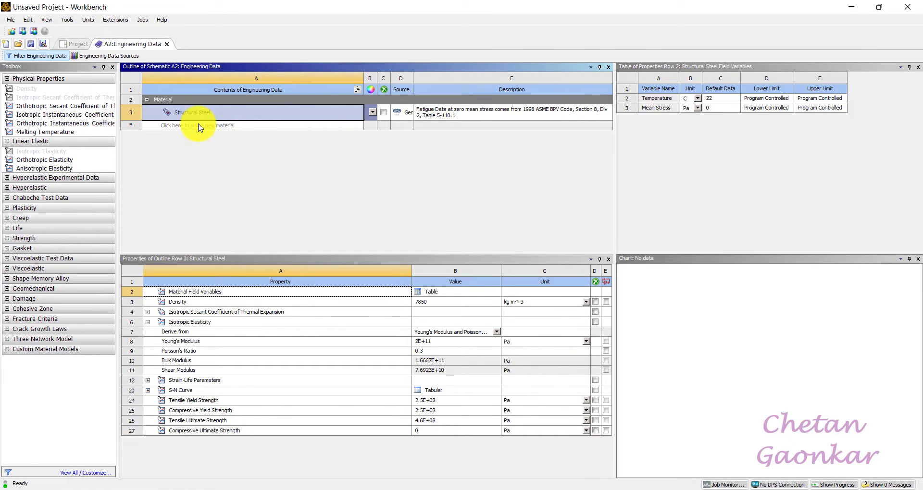
- Add a material called New Material and give it the Isotropic Elasticity property
click(218, 126)
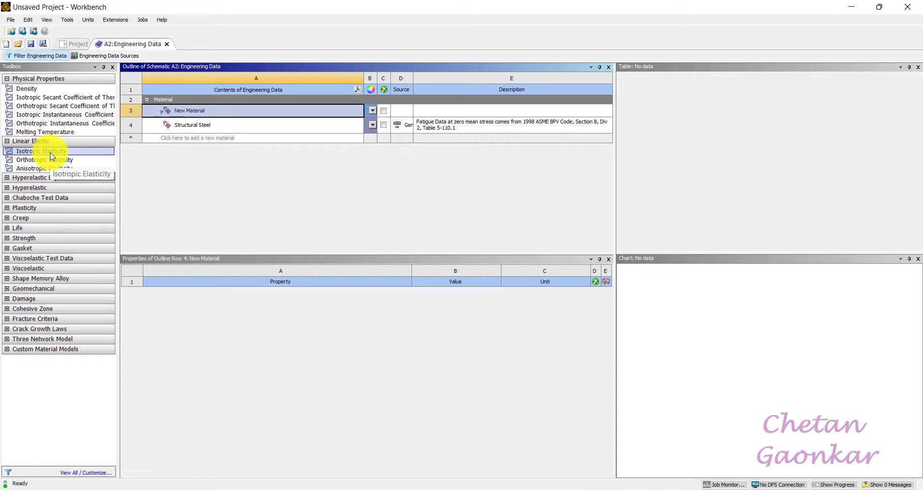
drag(52, 156, 190, 109)
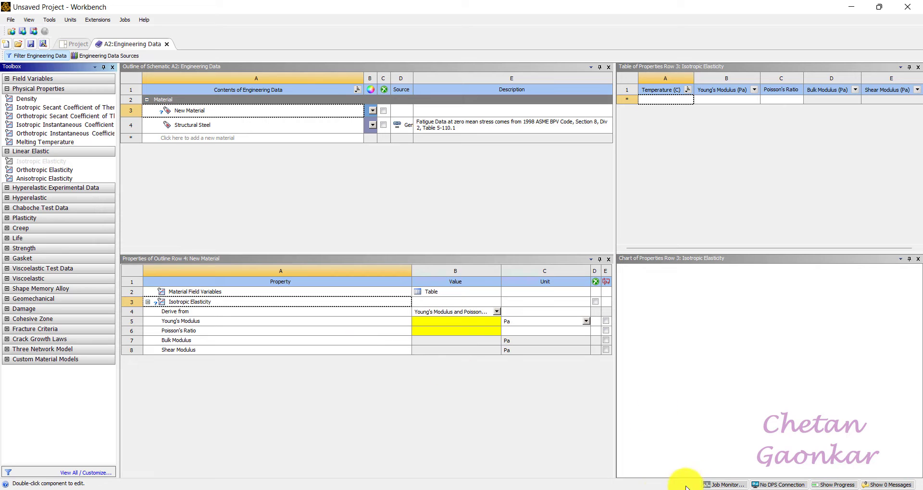
- Set New Material's Young's modulus to 200e9 Pa, as given in the problem notes, and its Poisson's ratio to 0.3
click(579, 488)
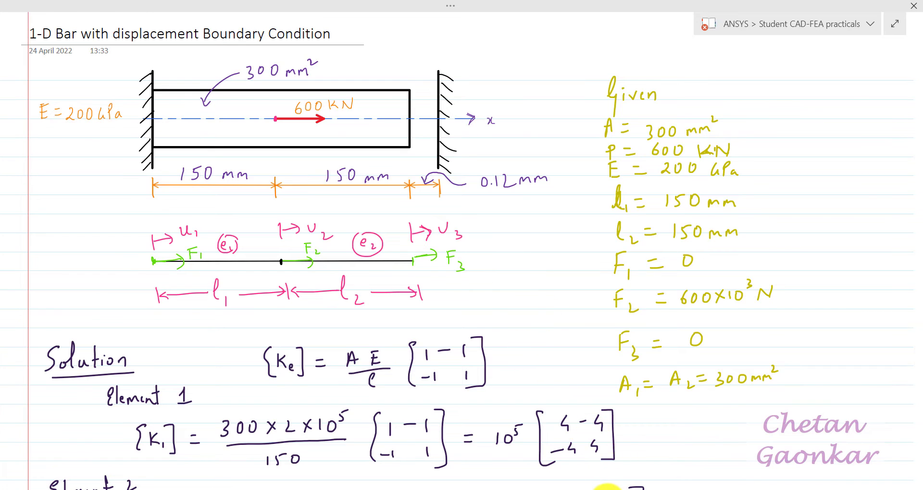
click(608, 487)
click(470, 325)
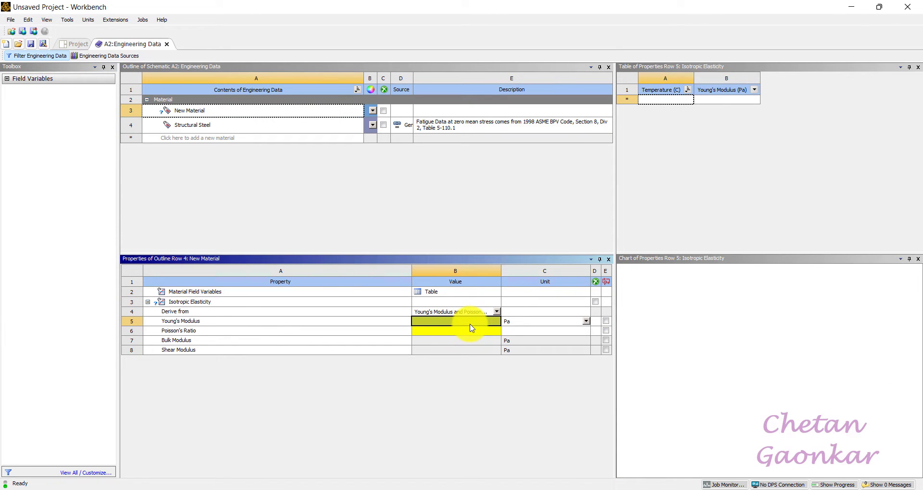
text(200e9)
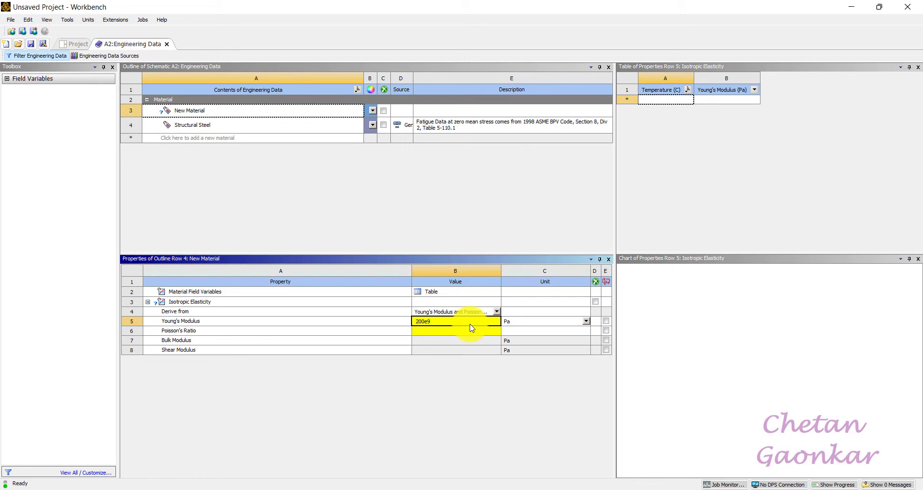
click(471, 330)
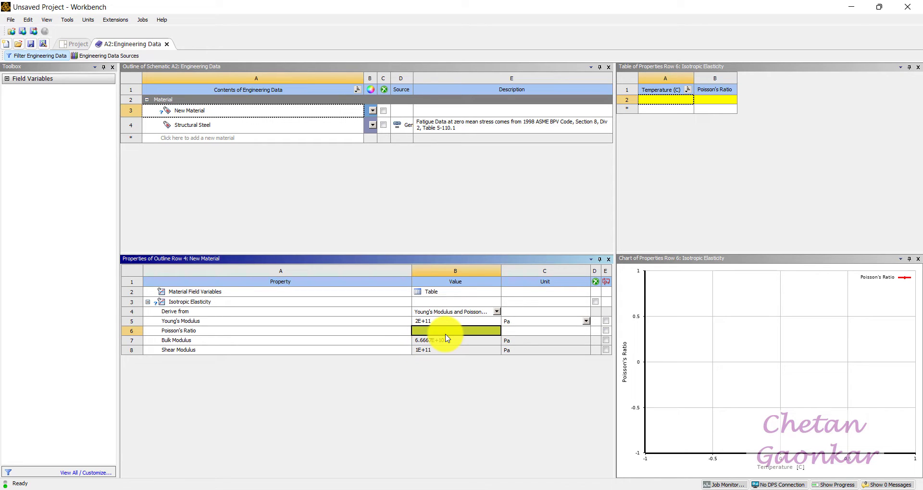
text(0.3)
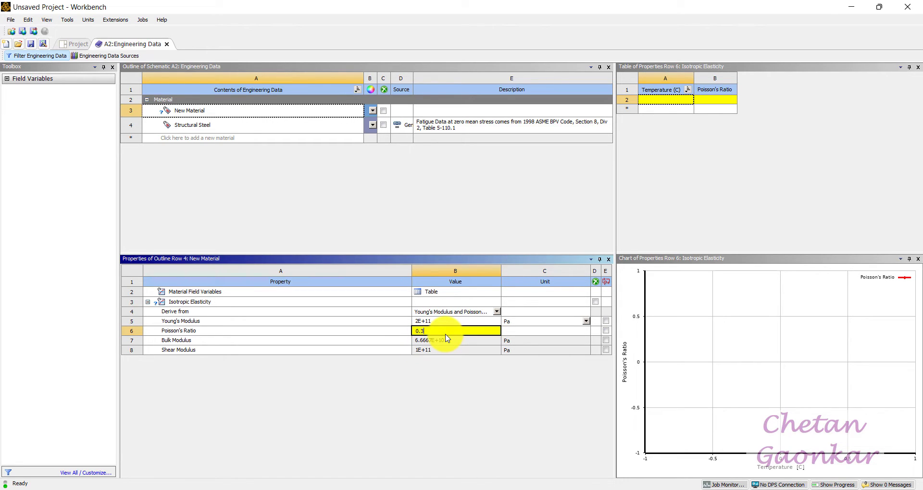
key(Return)
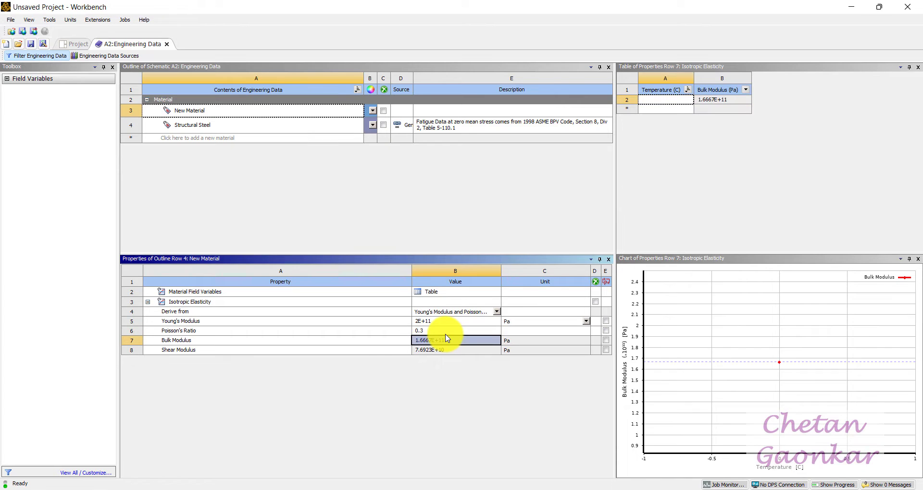
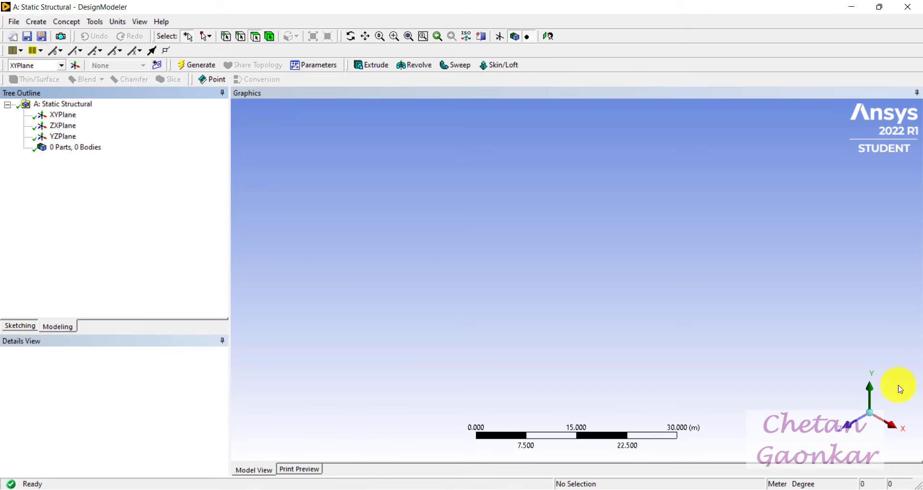
- Select the XY plane for sketching and set the DesignModeler length unit to millimetres
click(63, 115)
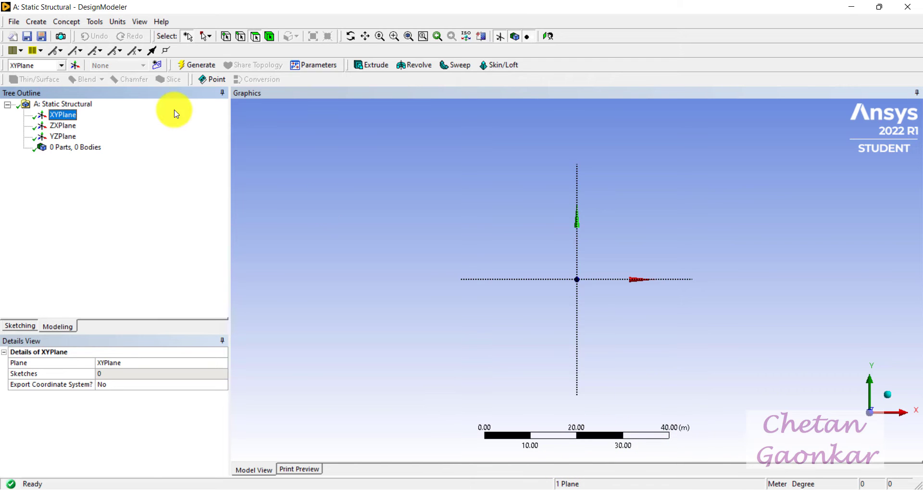
click(115, 22)
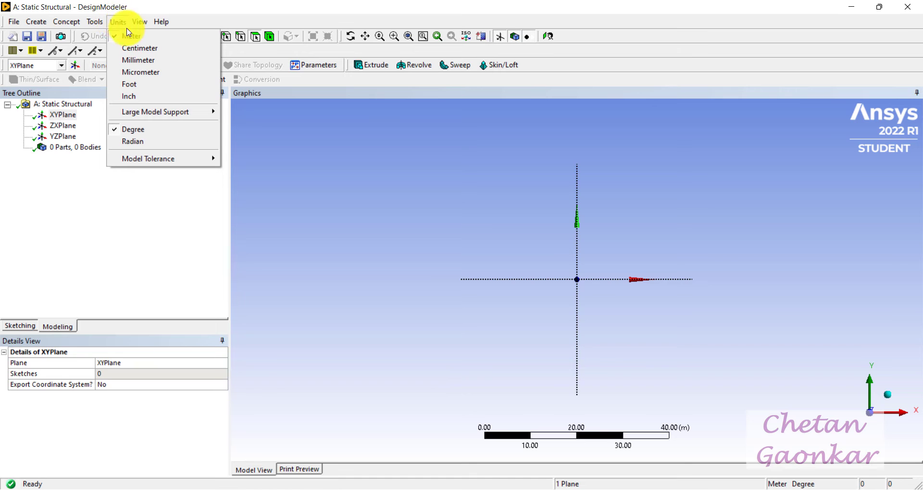
click(136, 60)
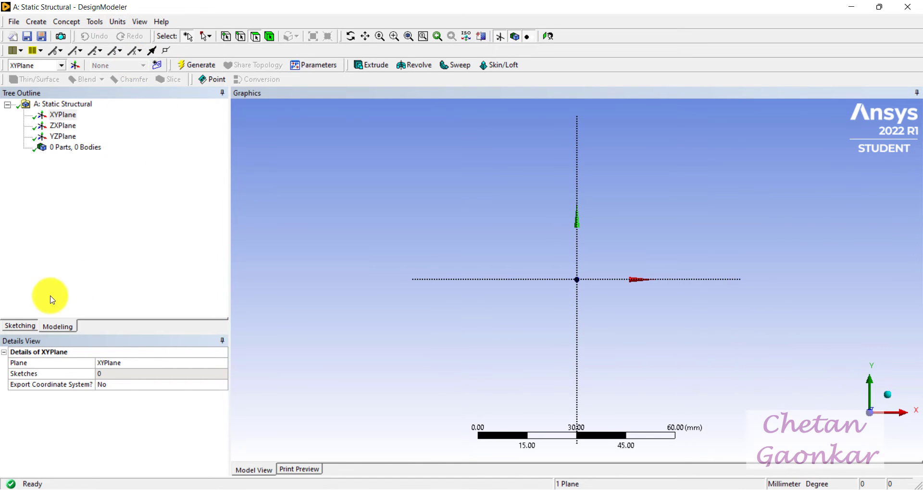
- Sketch two end-to-end lines along the positive X axis from the origin, about 34 mm and 29 mm long
click(19, 330)
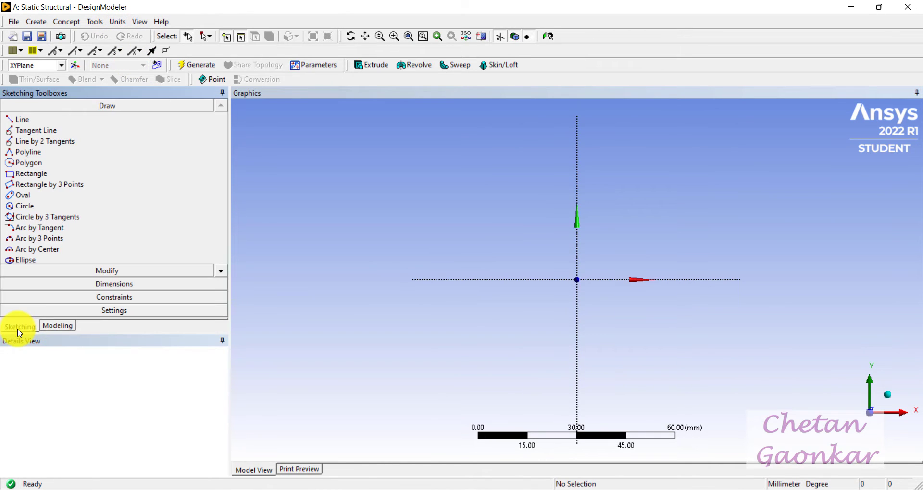
click(72, 120)
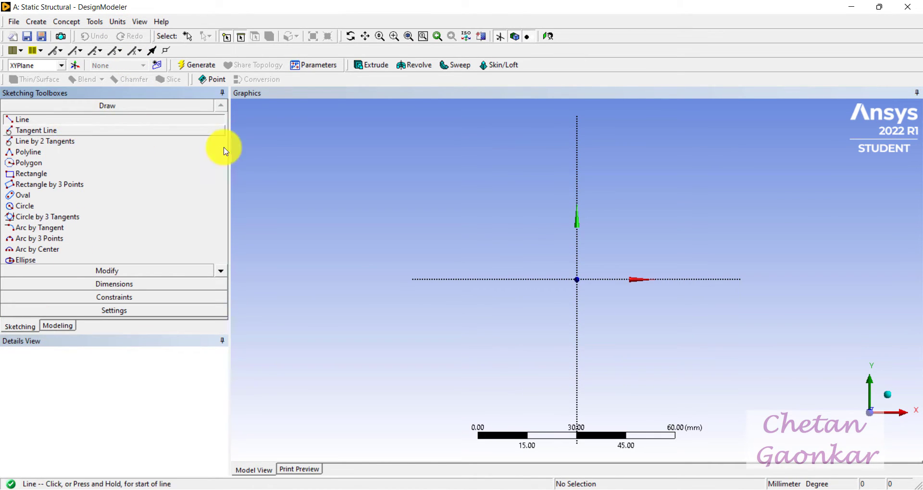
click(577, 278)
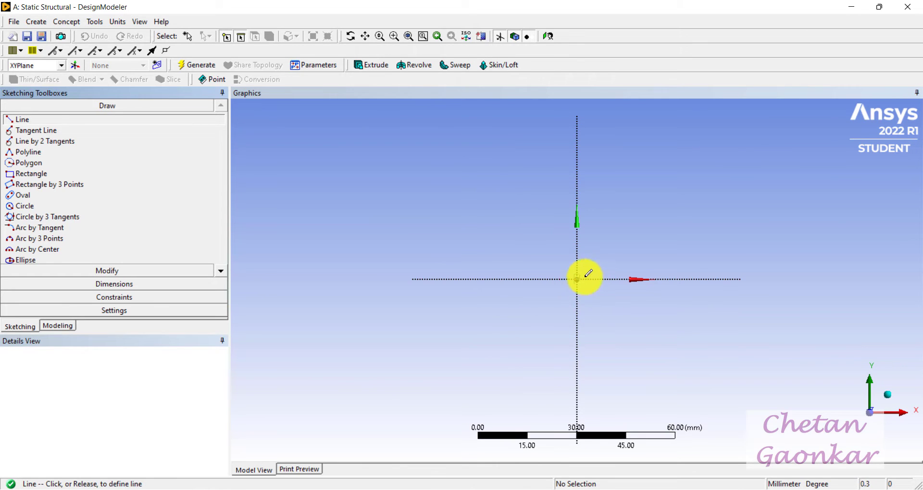
click(690, 277)
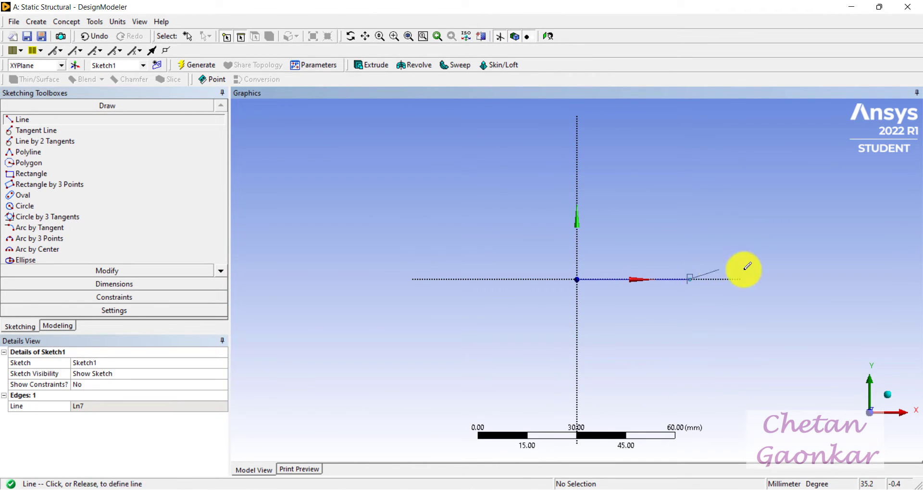
click(786, 279)
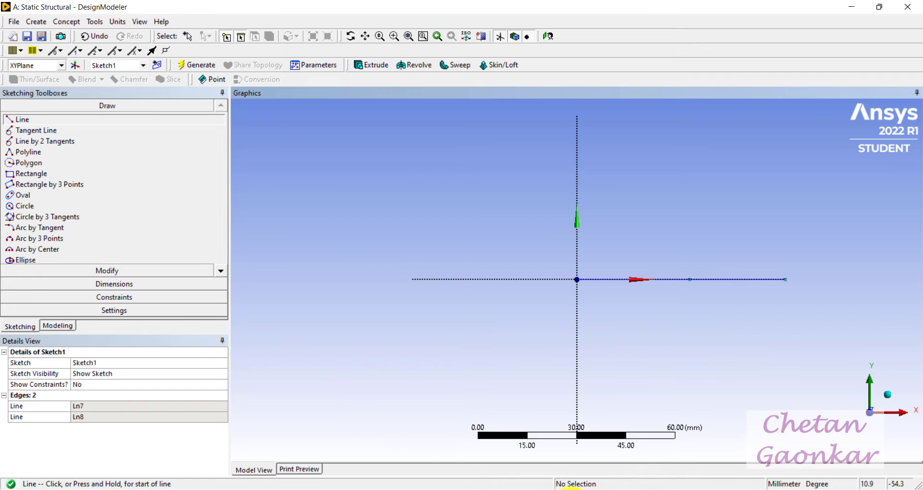
- Dimension the length of each of the two line segments below the sketch
key(alt+Tab)
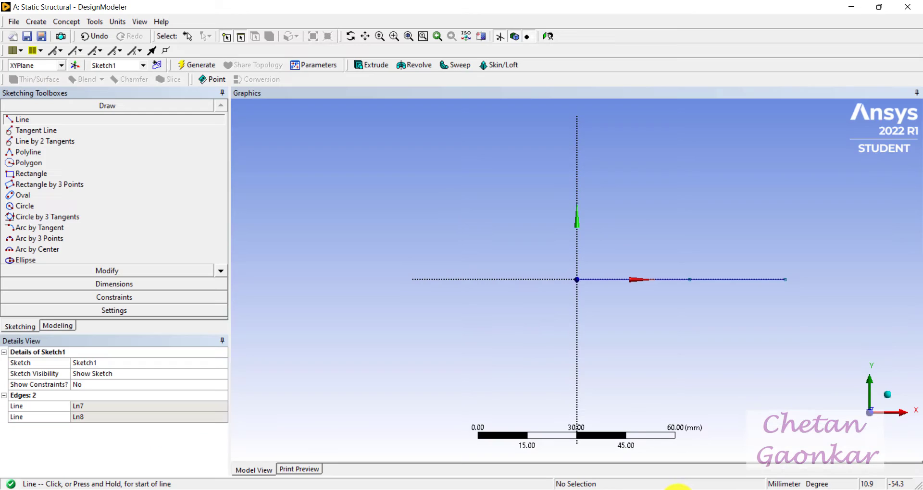
click(125, 286)
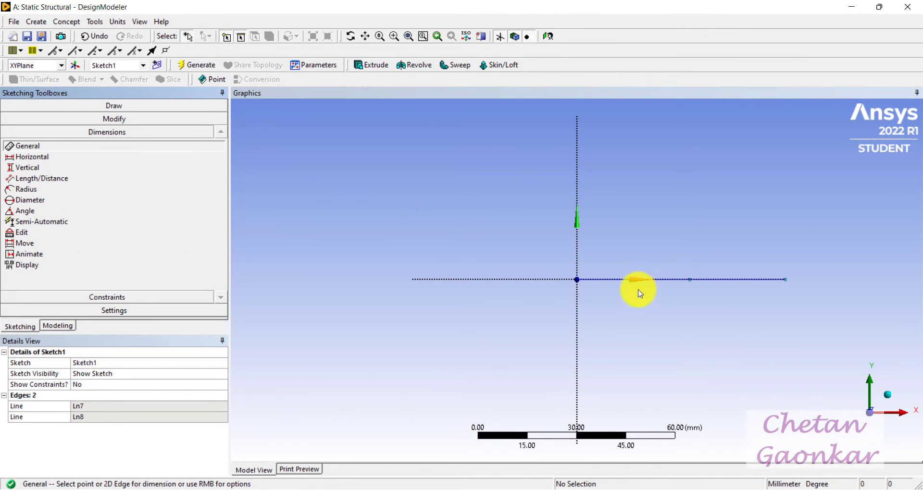
click(609, 284)
click(622, 315)
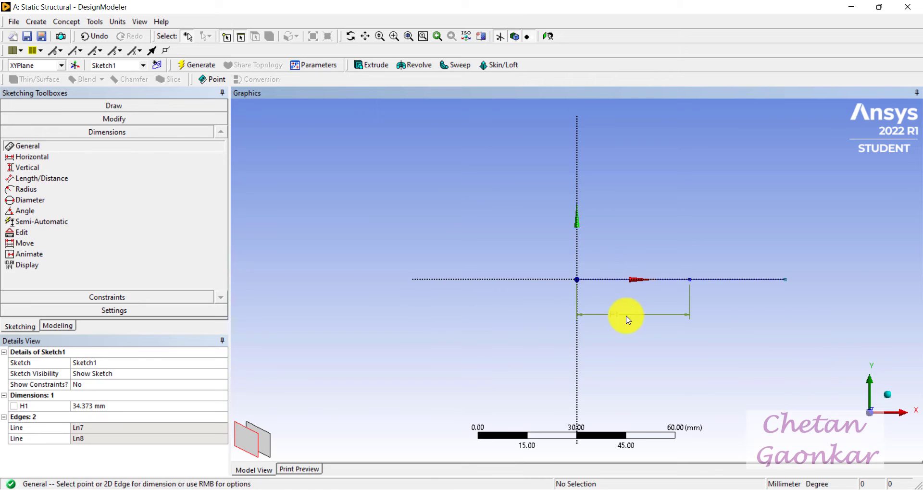
click(732, 284)
click(736, 314)
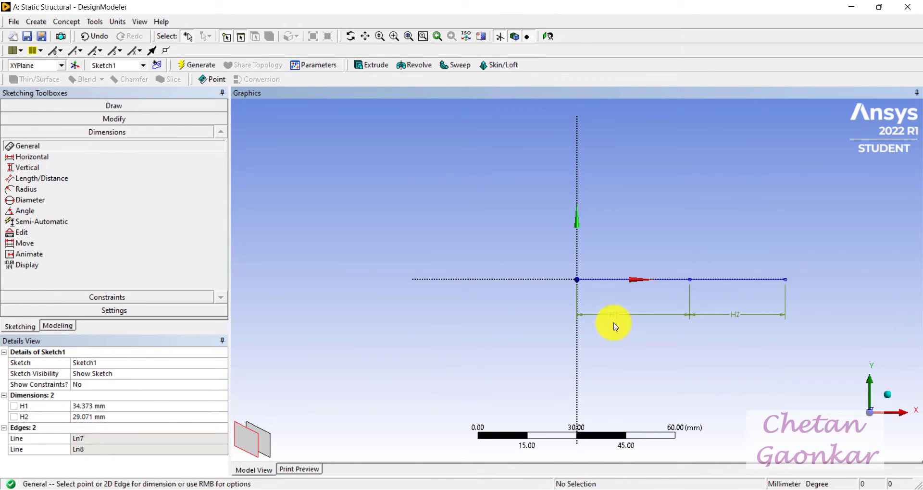
- Set both line segment dimensions, H1 and H2, to 150 mm and fit the sketch in the view
click(154, 408)
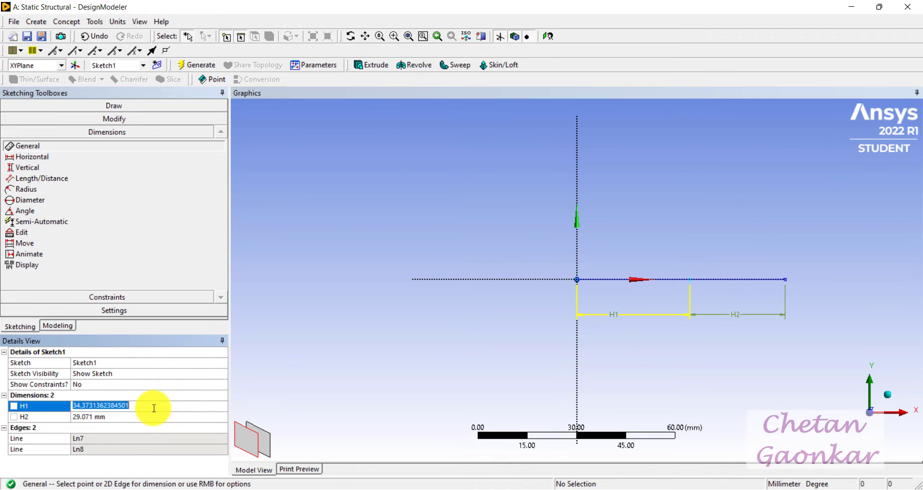
key(Return)
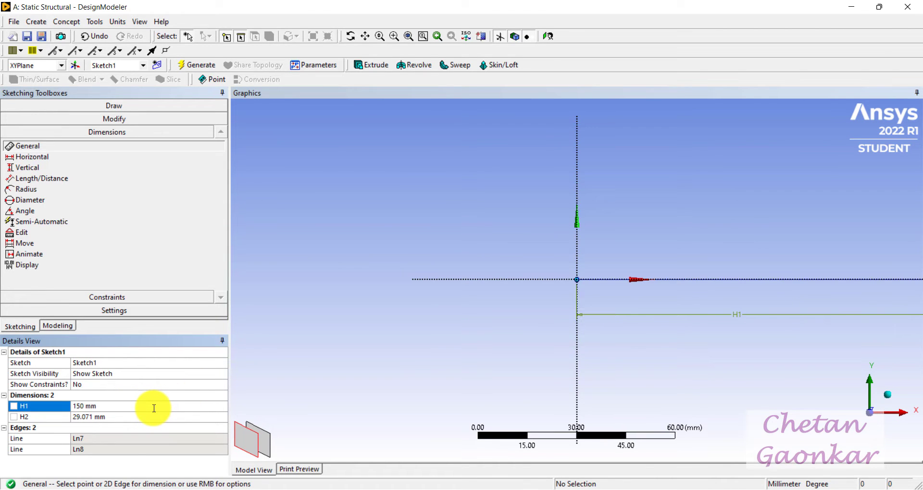
click(134, 415)
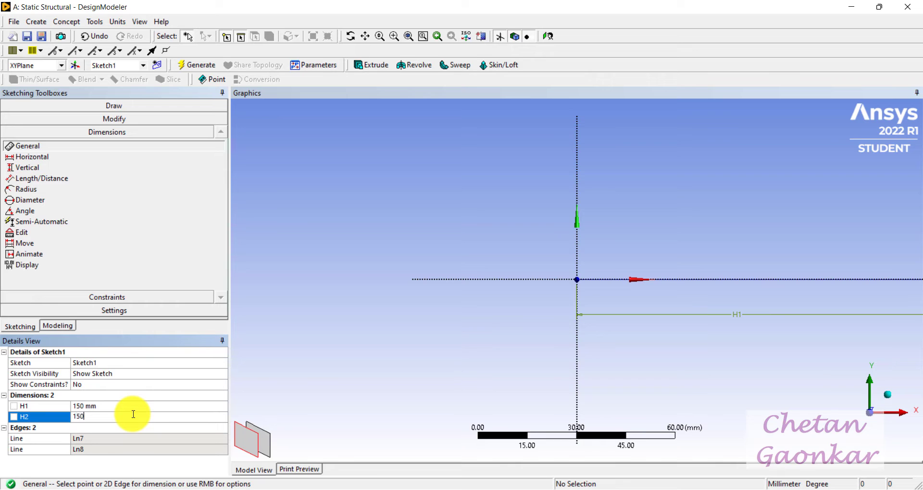
key(Return)
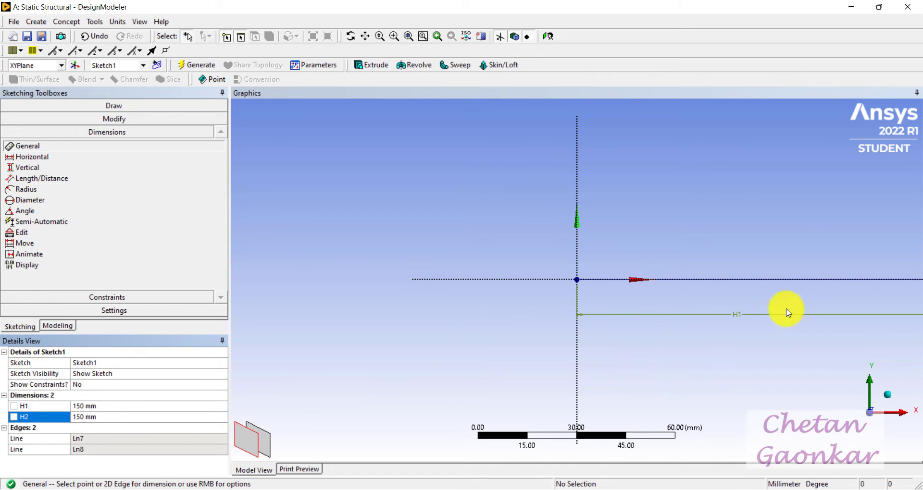
scroll(556, 296, down, 3)
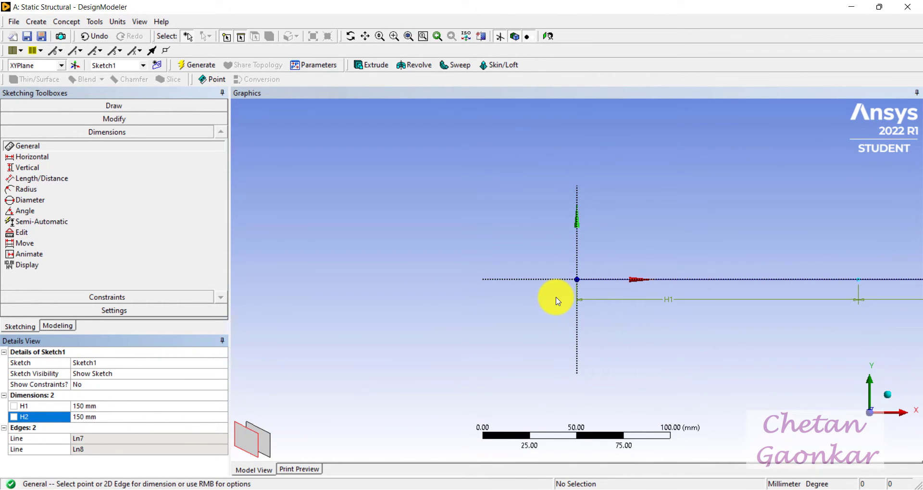
scroll(595, 326, up, 2)
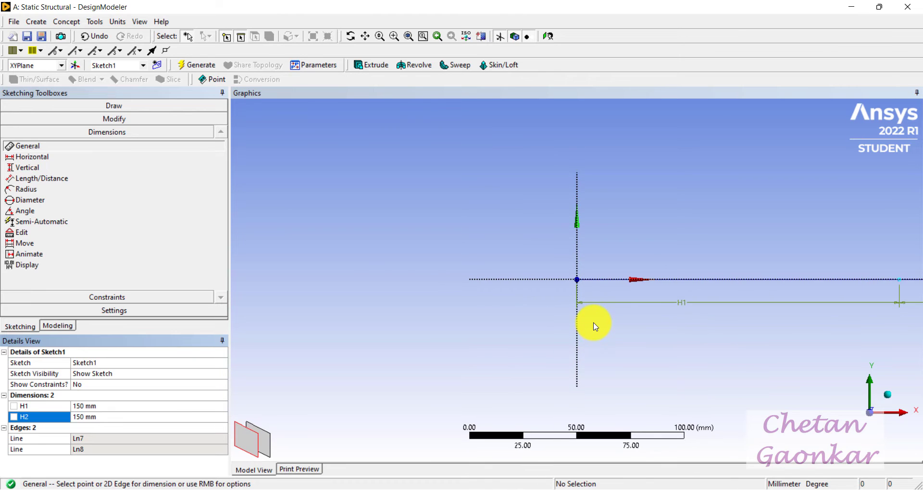
key(F7)
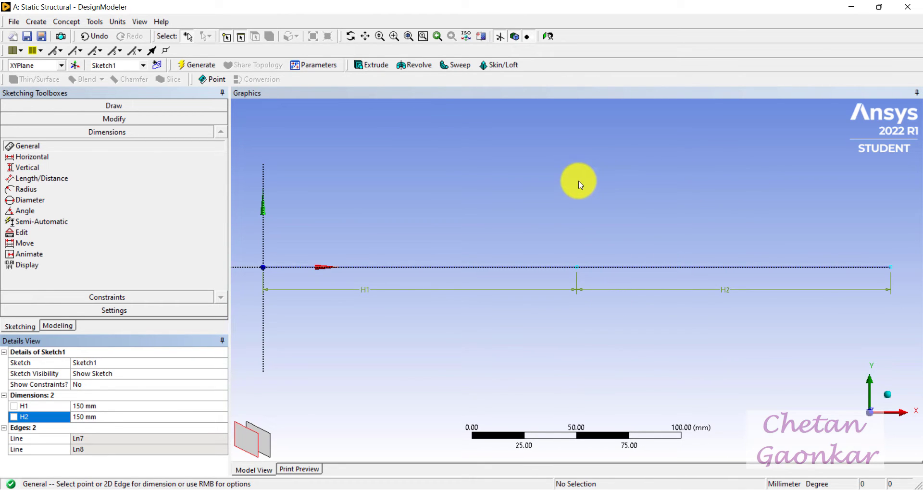
- Generate a line body with Lines From Sketches, using both sketched segments as base objects and Add Material as the operation
click(60, 327)
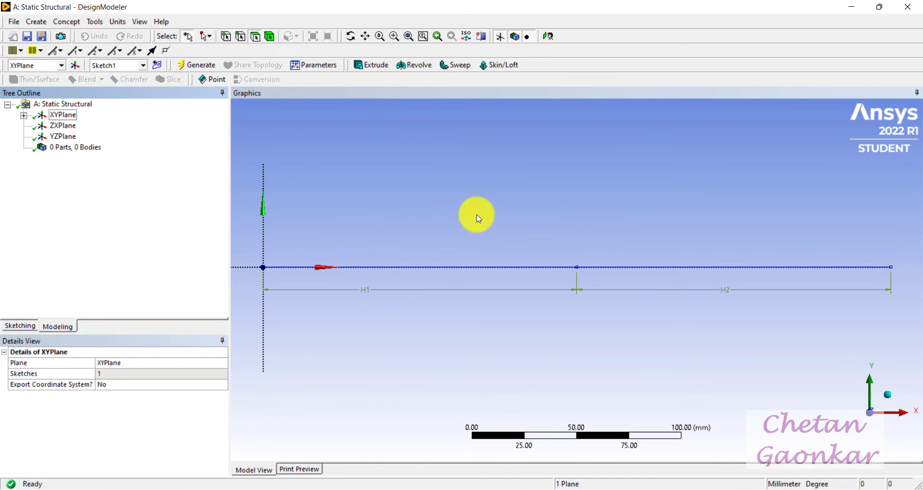
click(67, 22)
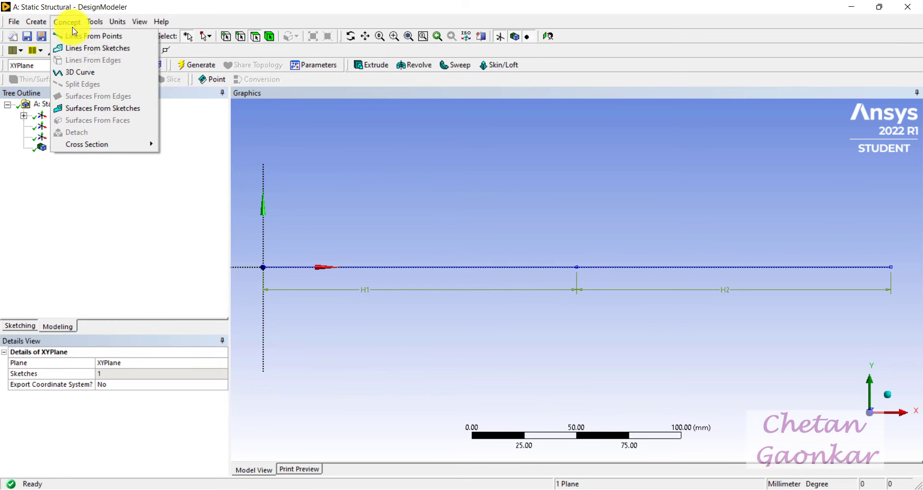
click(107, 50)
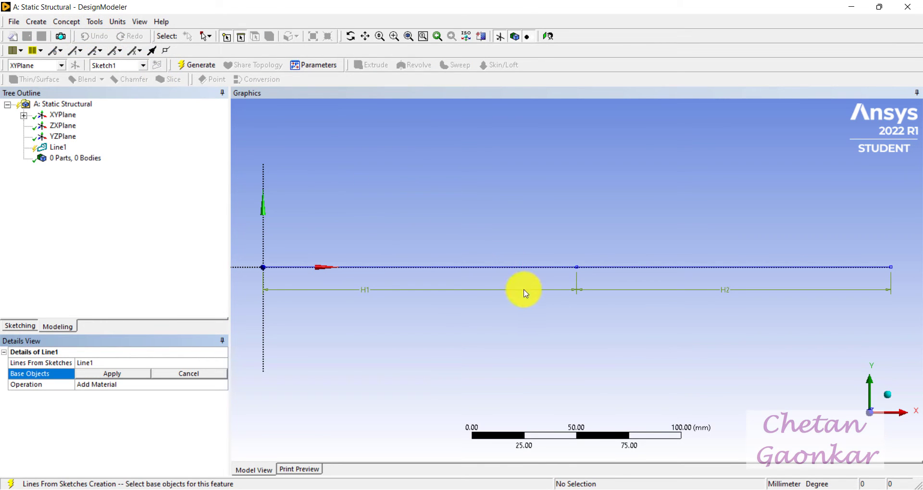
click(505, 267)
ctrl+click(620, 267)
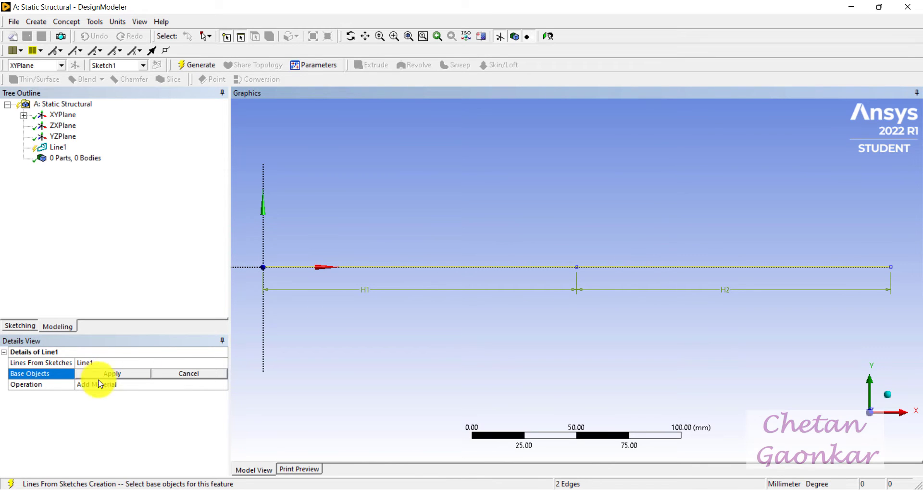
click(117, 375)
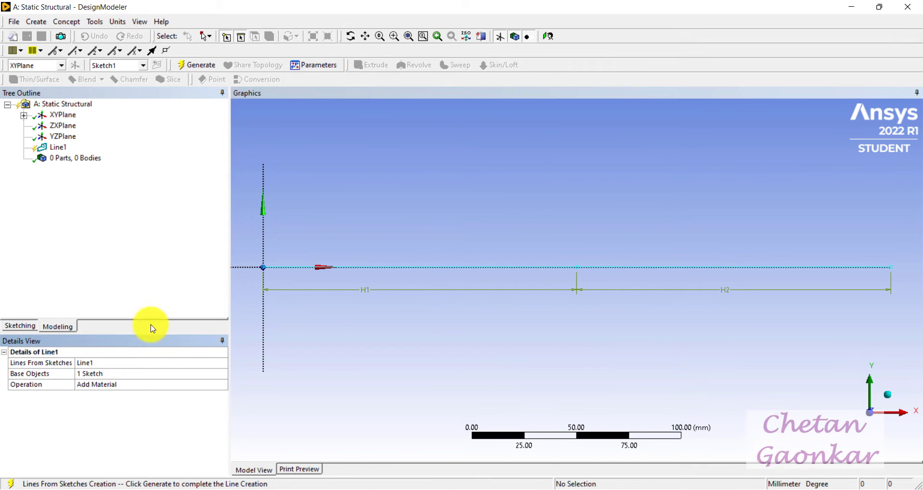
click(202, 69)
- Select the line body in the part and check the bar's cross-sectional area in the problem notes
mouse_move(707, 215)
middle_down()
mouse_move(673, 231)
mouse_move(690, 251)
middle_up()
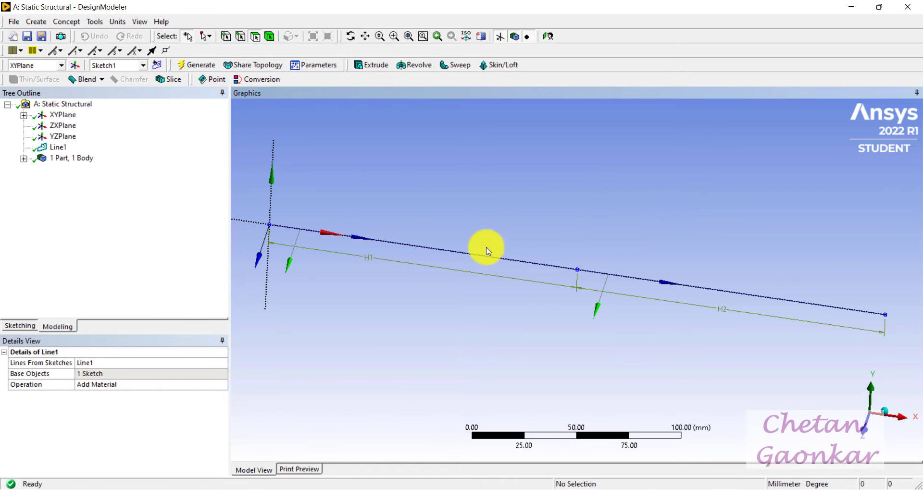
click(24, 159)
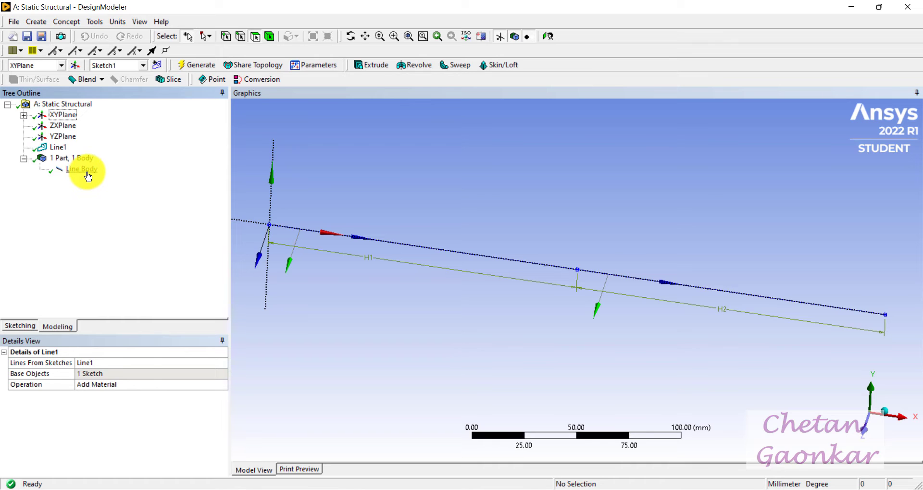
click(82, 169)
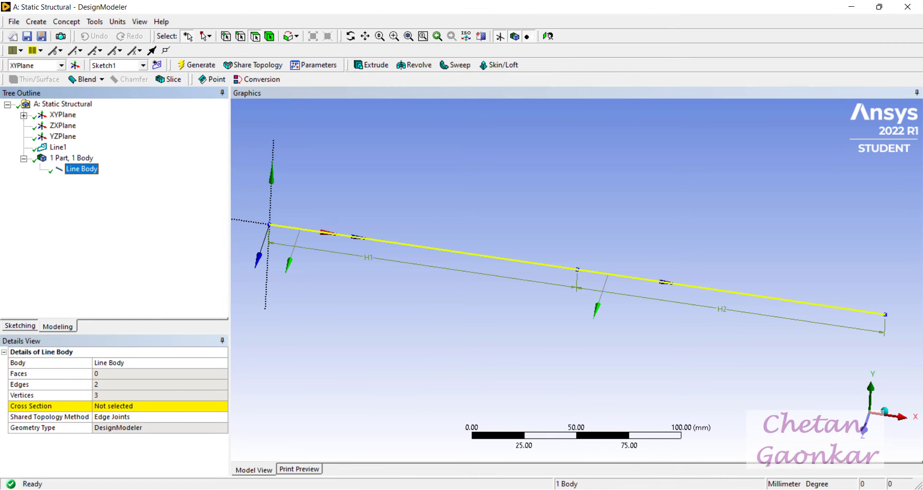
key(alt+Tab)
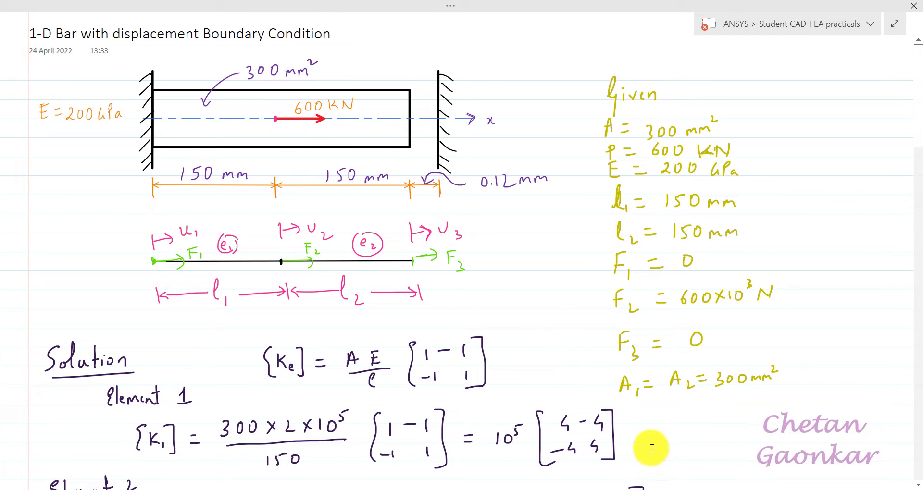
click(673, 488)
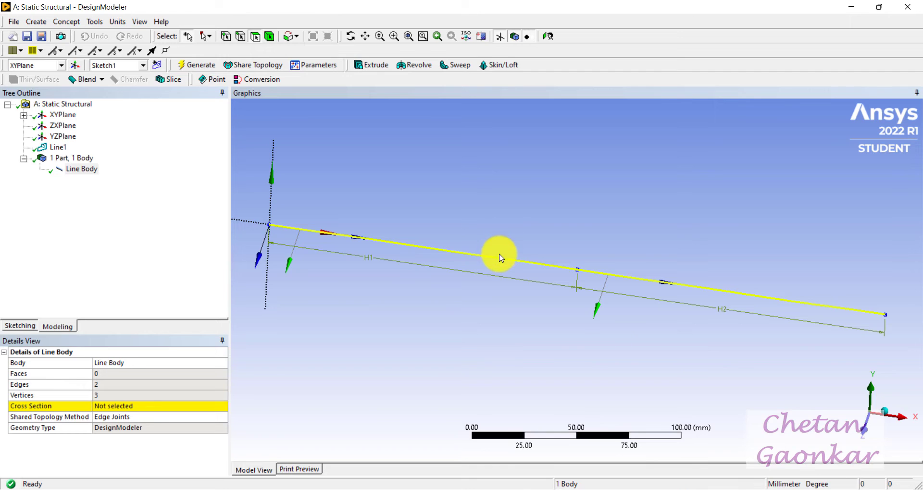
- Create a rectangular cross section, set its width B to 30 mm and check its area in the physical properties
click(67, 24)
mouse_move(118, 147)
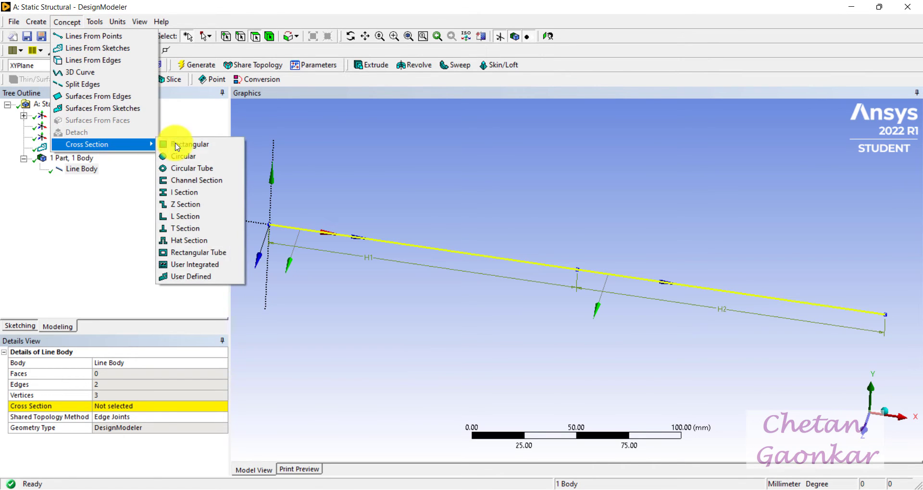
click(201, 146)
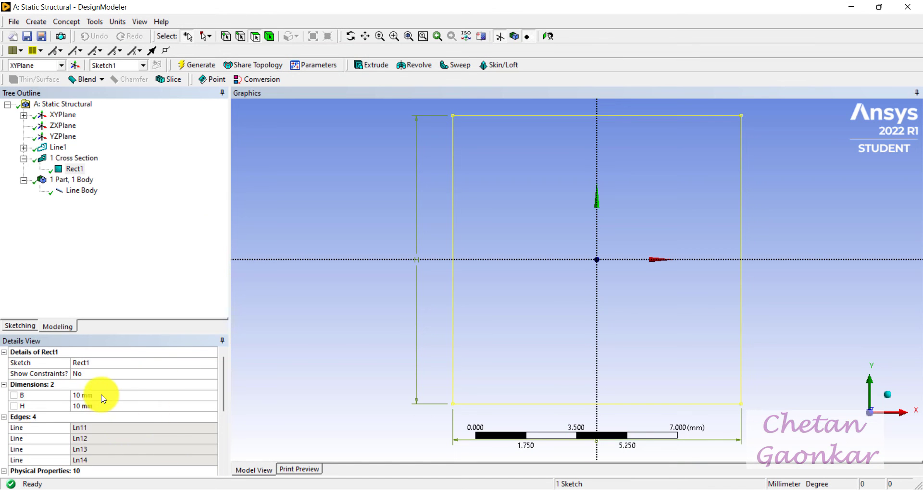
click(103, 394)
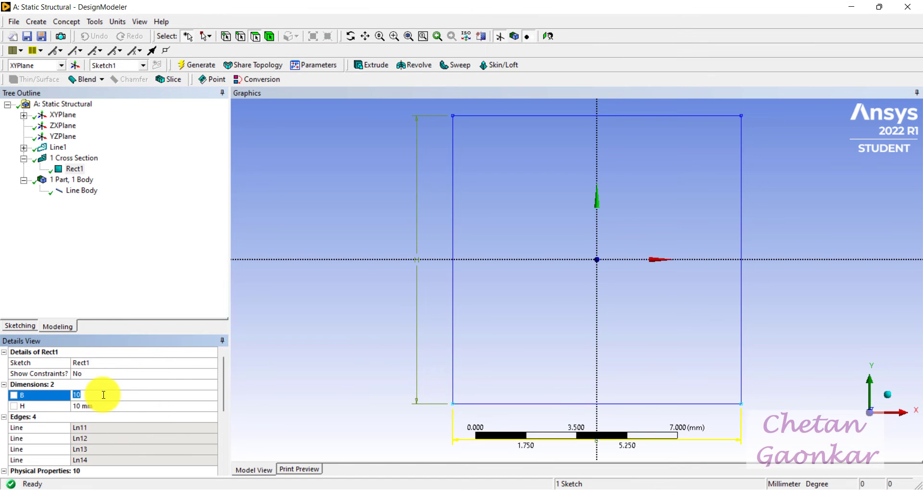
text(30)
key(Return)
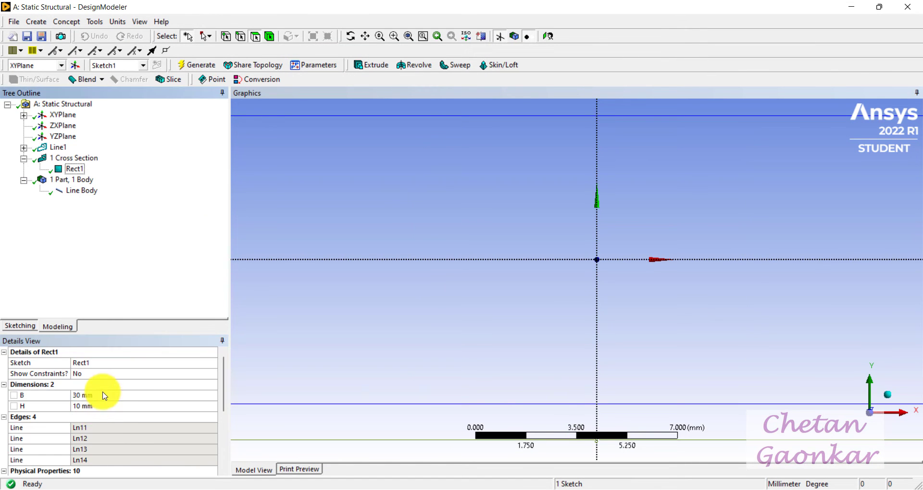
scroll(100, 414, down, 2)
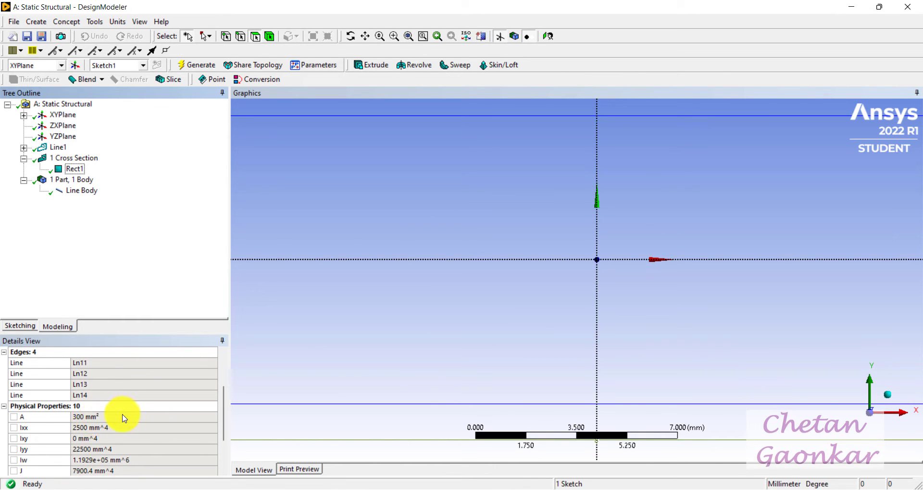
- Assign the Rect1 cross section to the line body
key(F7)
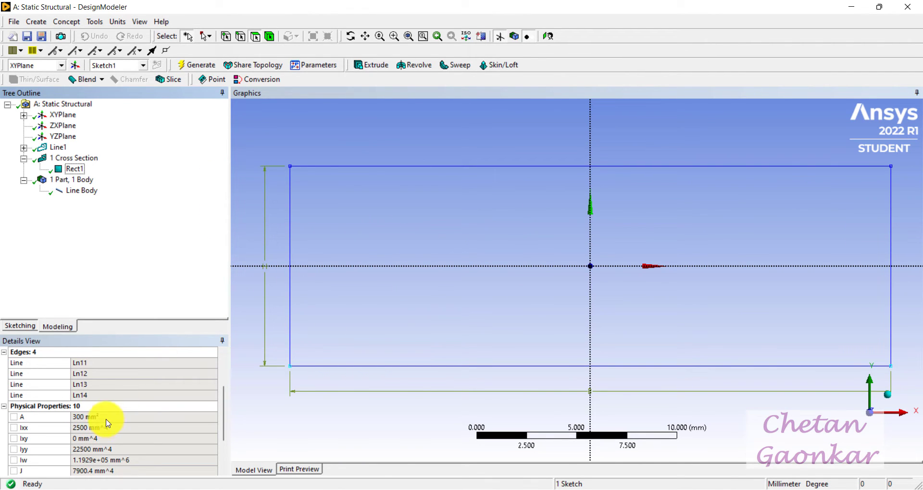
click(96, 192)
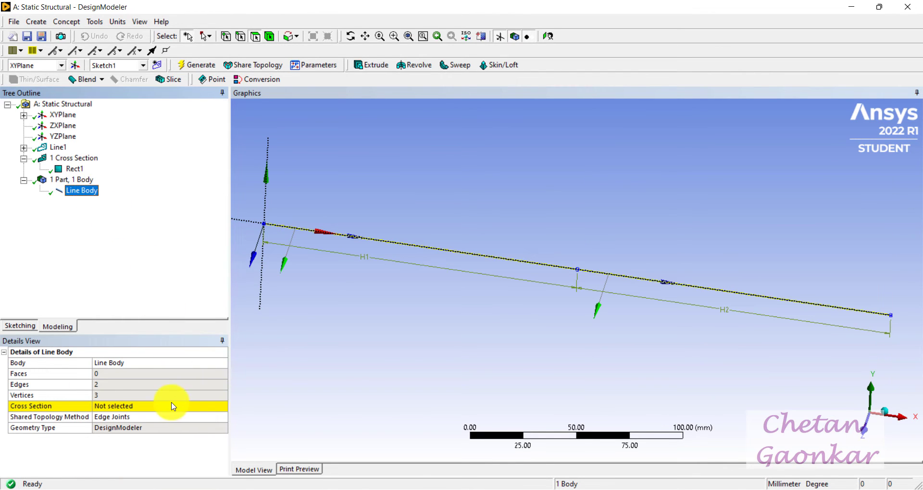
click(226, 406)
click(224, 406)
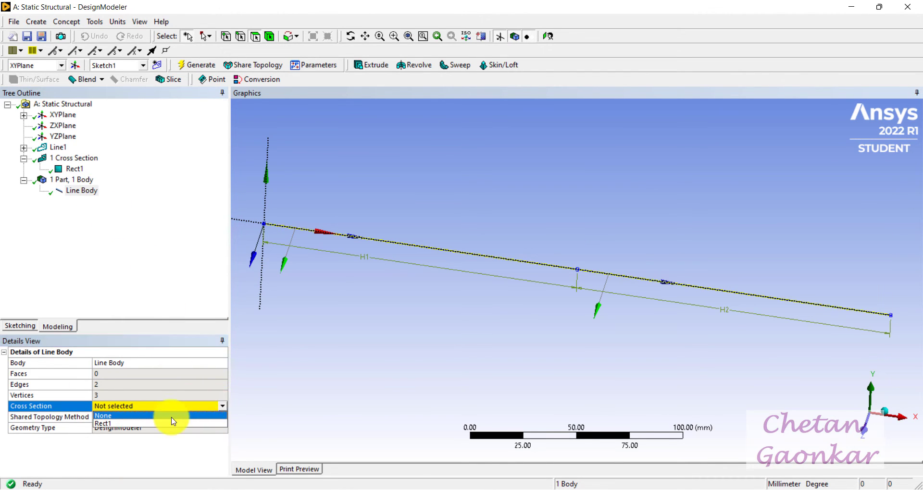
click(154, 424)
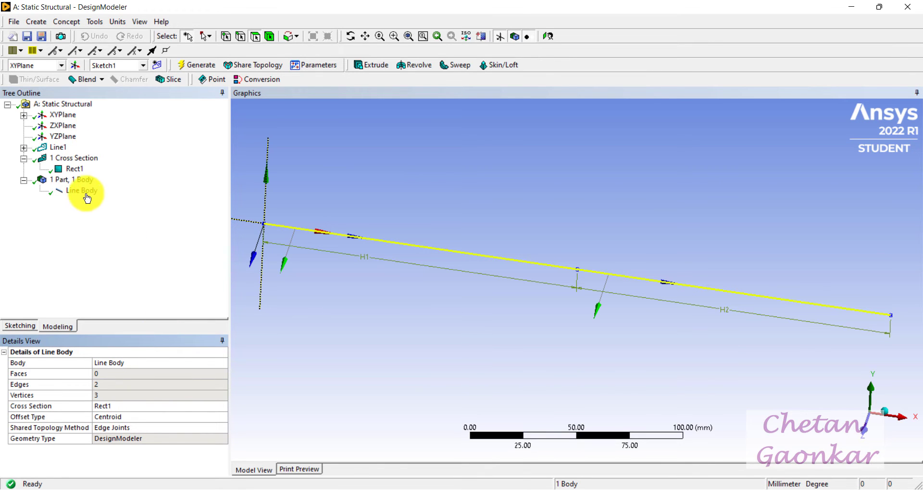
- Turn on the Cross Section Solids display and view the bar as a solid
click(139, 22)
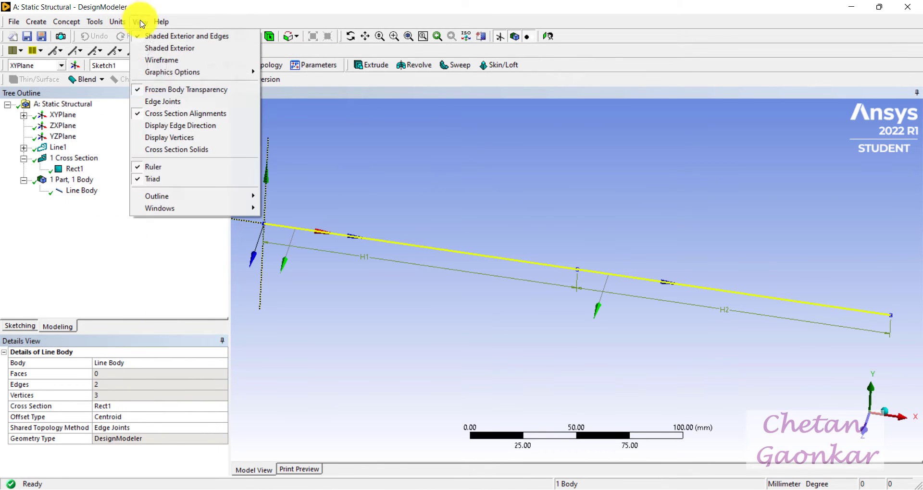
click(196, 149)
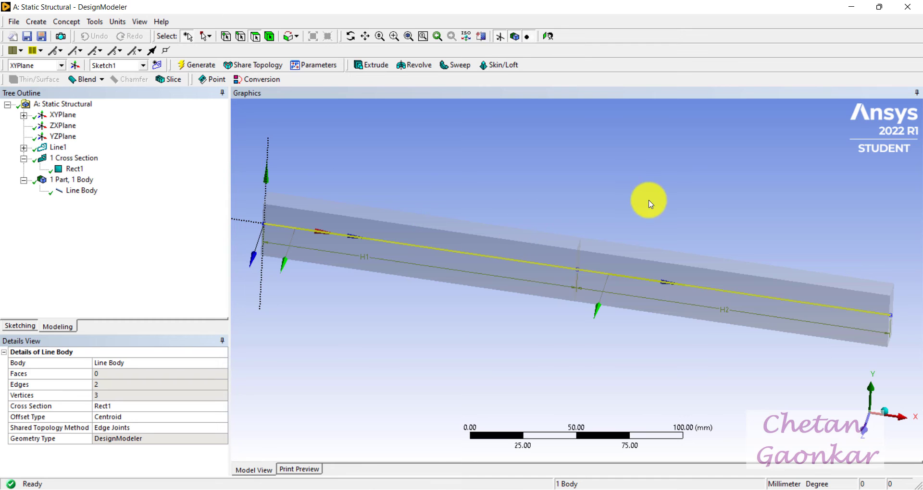
middle_drag(649, 200, 618, 175)
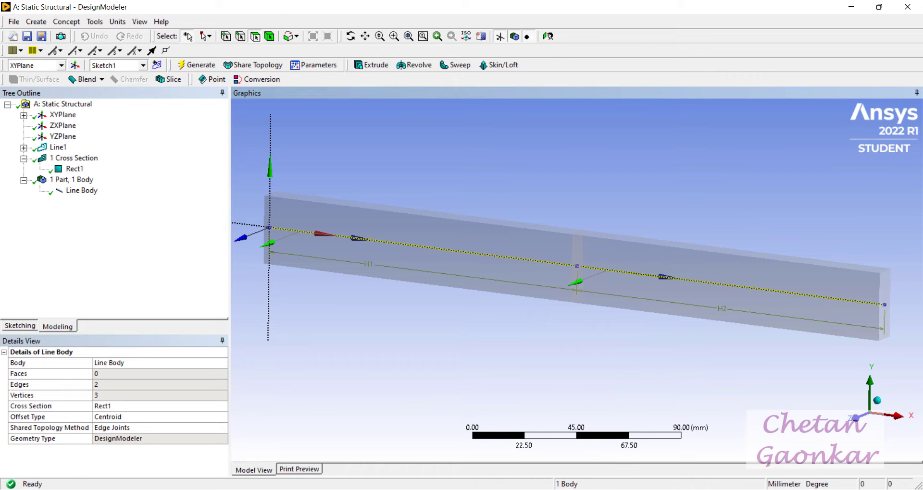
- Switch to the Workbench project and open the Static Structural system's Model cell for editing in Mechanical
click(586, 487)
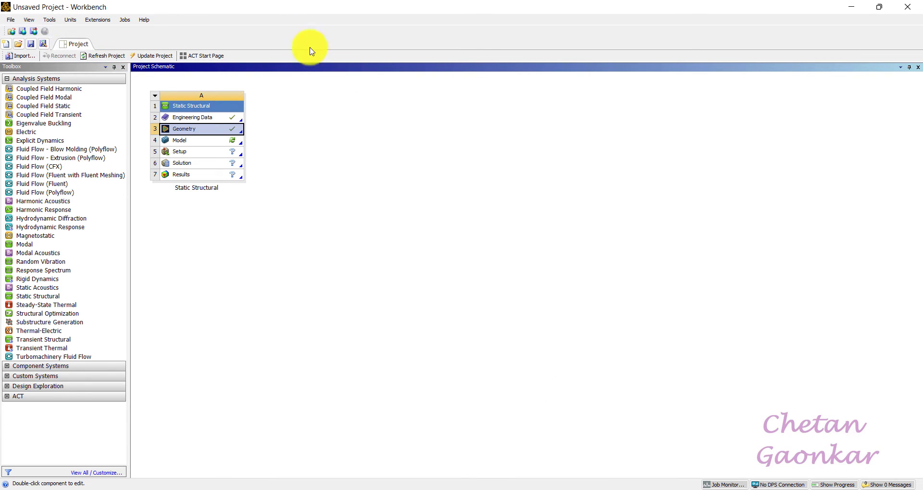
click(219, 141)
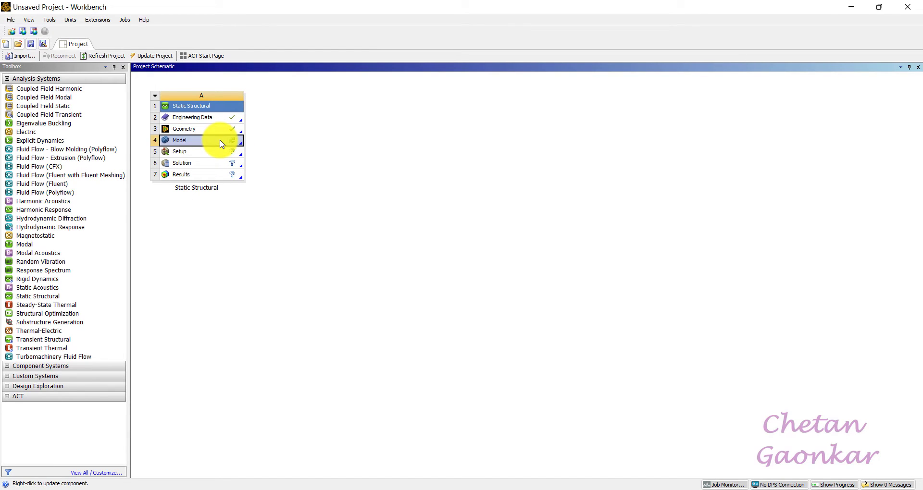
right_click(221, 144)
click(236, 145)
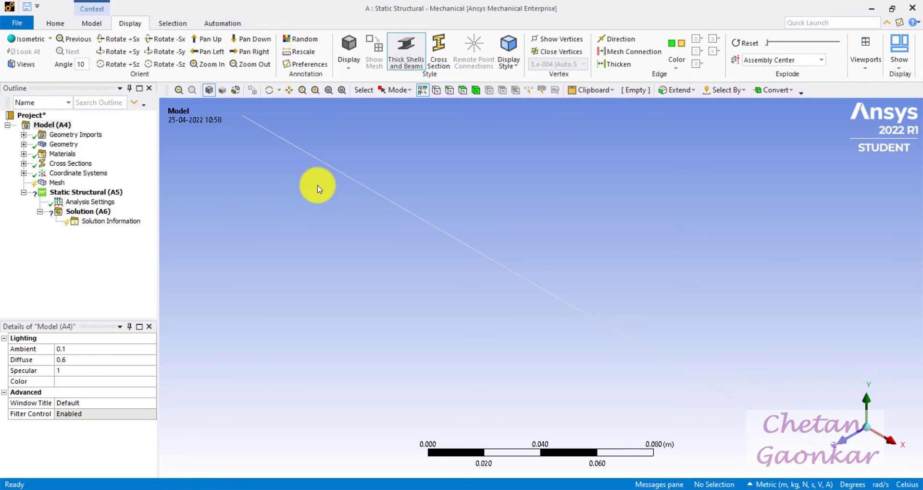
mouse_move(447, 290)
middle_down()
mouse_move(420, 276)
mouse_move(424, 268)
mouse_move(444, 280)
middle_up()
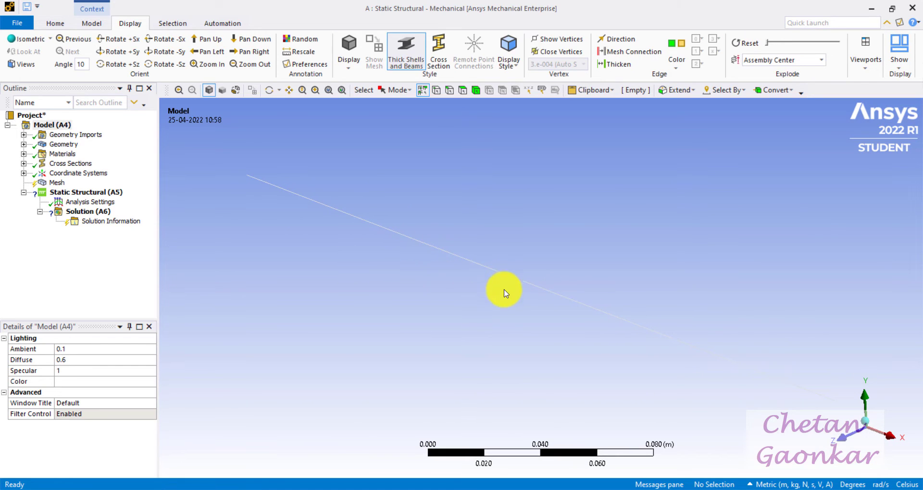
middle_drag(504, 290, 532, 301)
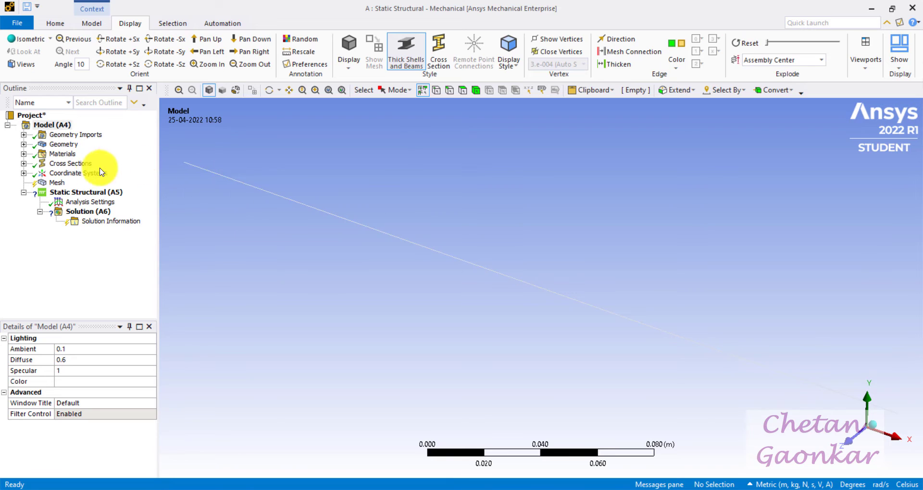
- Change the line body's material assignment to New Material
click(24, 144)
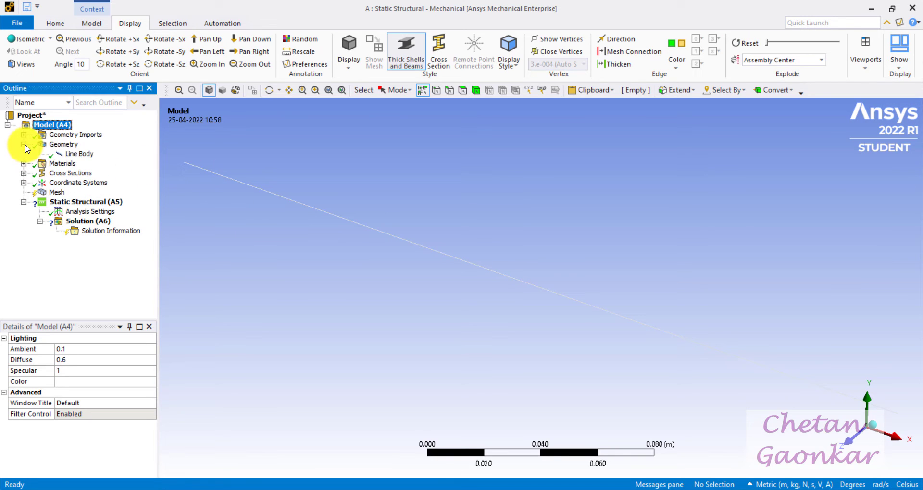
click(81, 154)
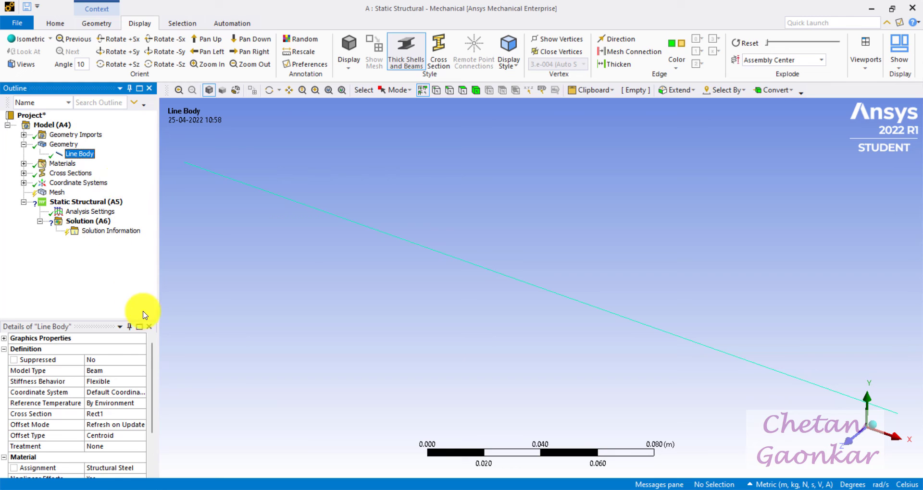
drag(150, 417, 149, 437)
click(146, 436)
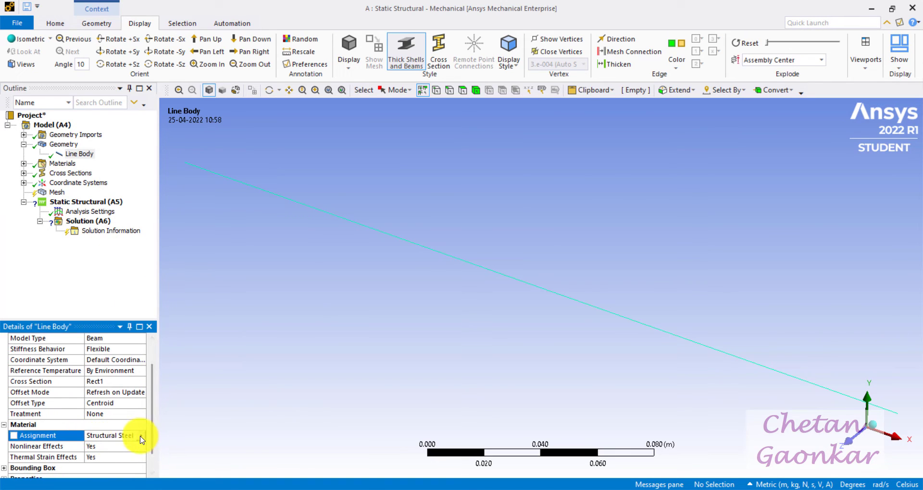
click(141, 437)
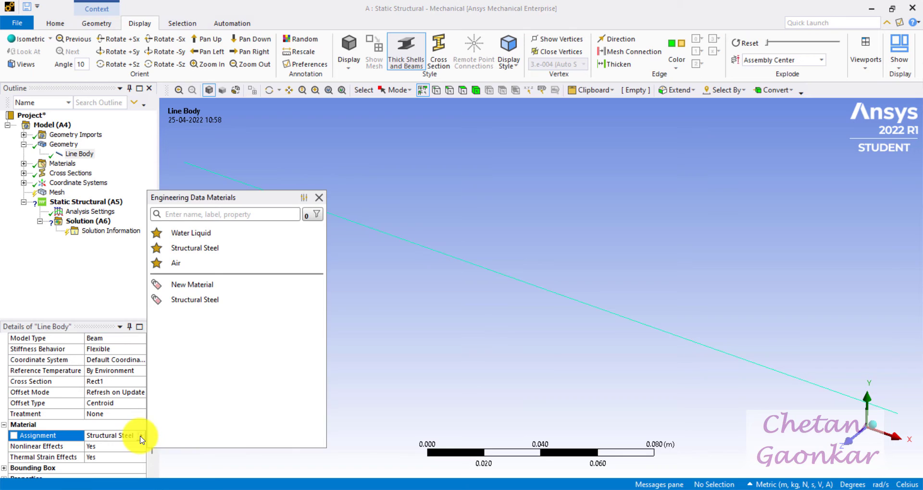
click(210, 288)
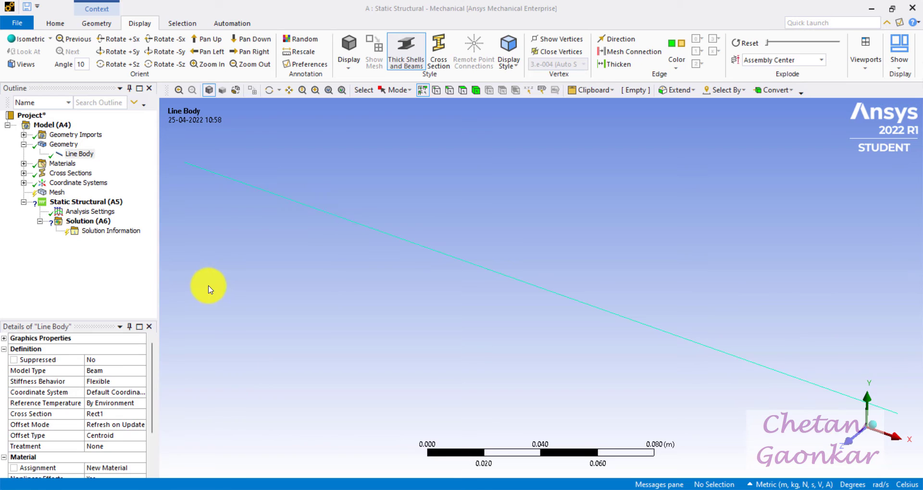
click(23, 136)
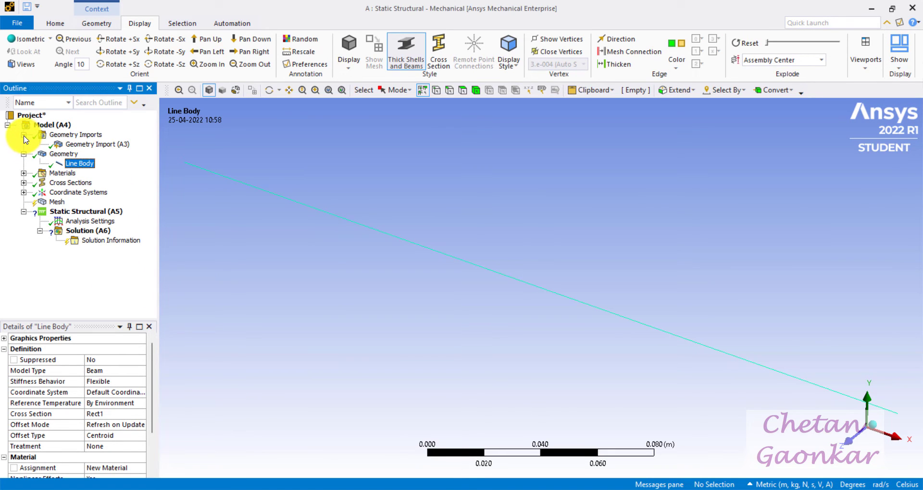
click(24, 135)
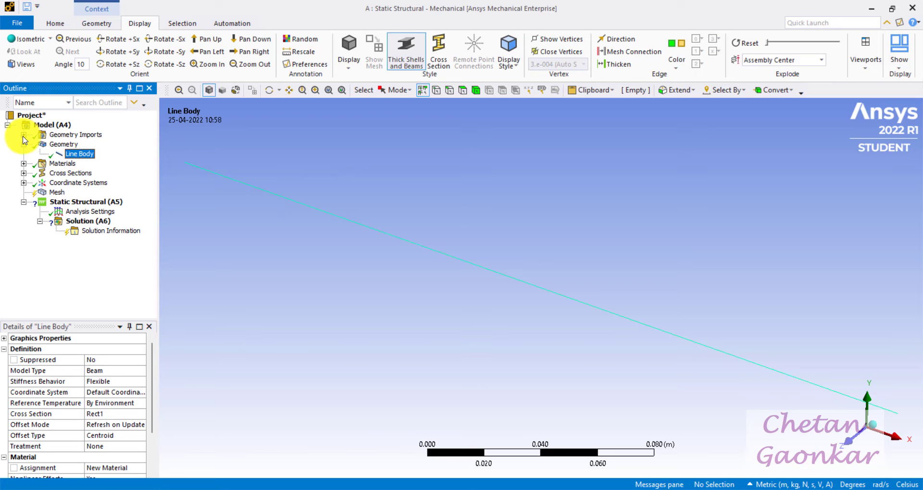
click(23, 164)
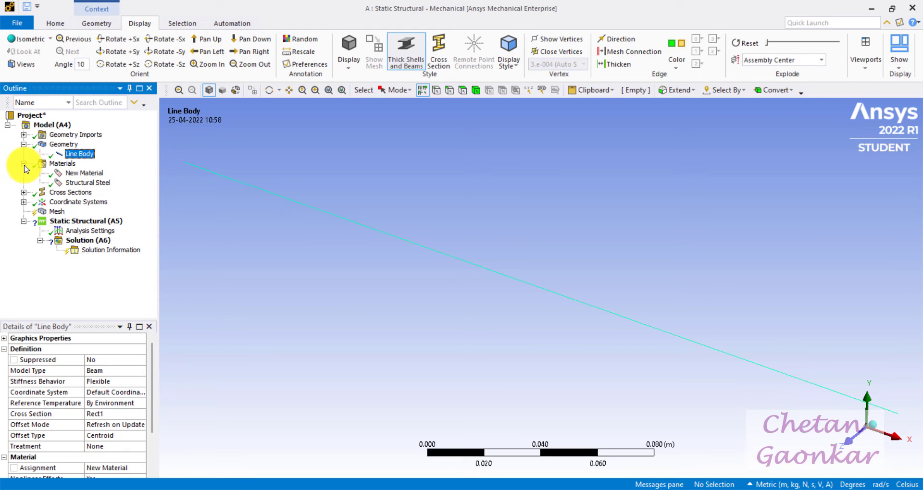
click(23, 164)
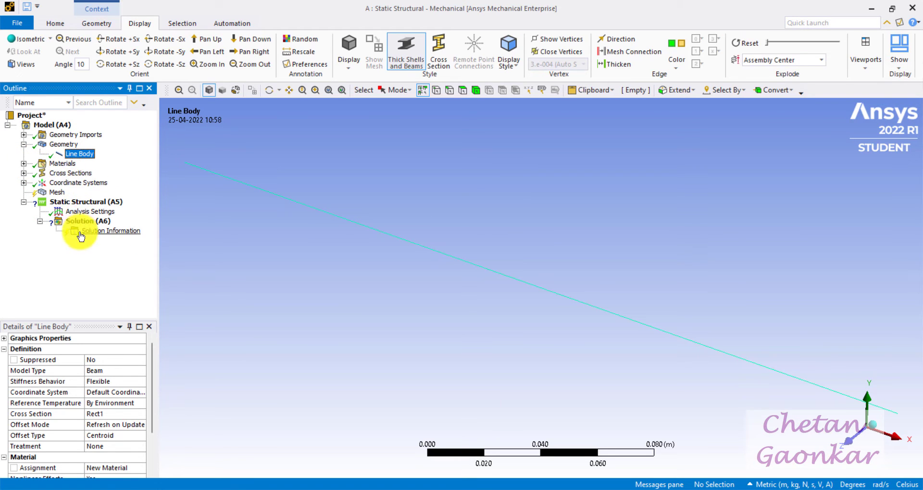
- Generate the mesh with default element size and turn off the Thick Shells and Beams display to show it as line elements
right_click(56, 193)
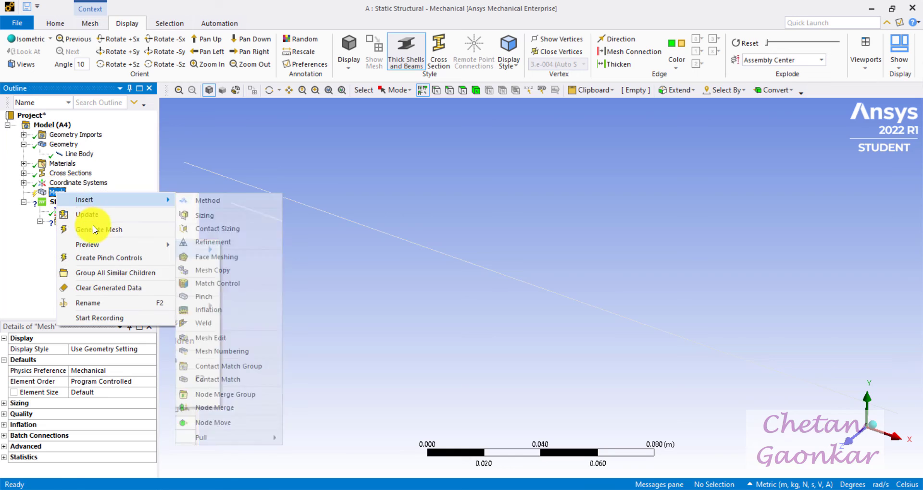
click(96, 233)
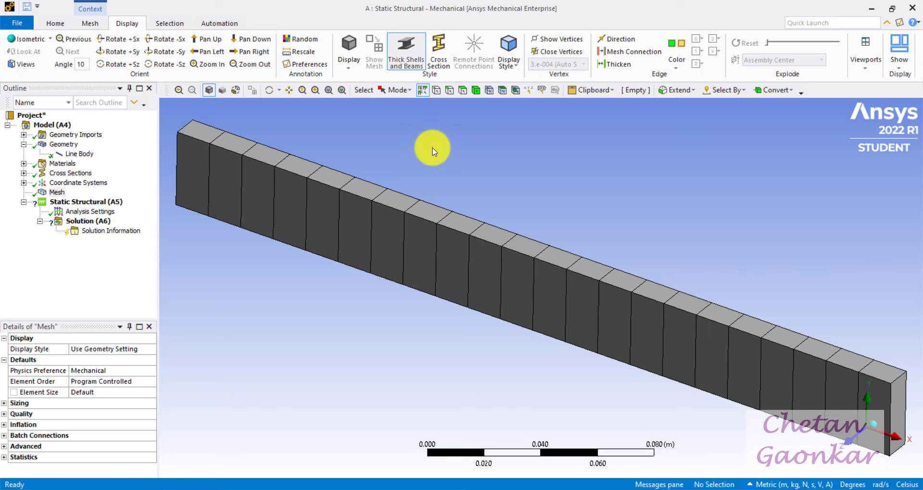
click(57, 23)
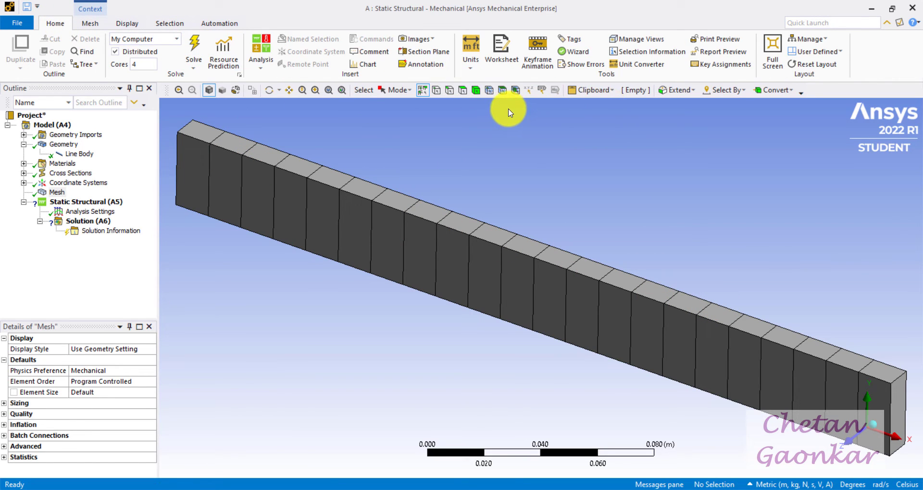
click(127, 23)
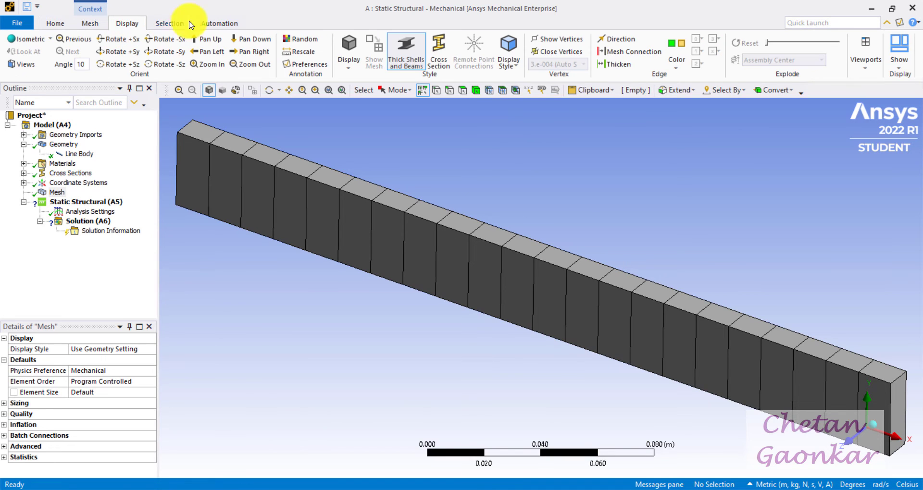
click(410, 72)
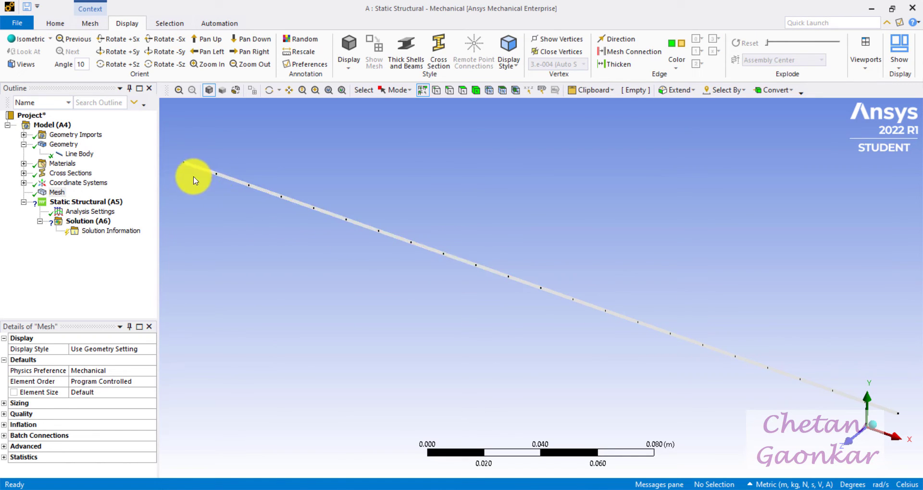
scroll(535, 315, down, 1)
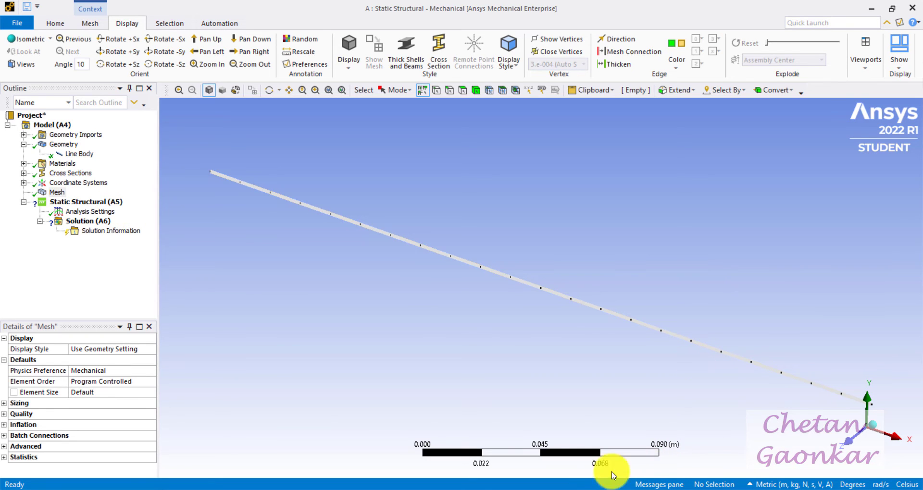
- Check the boundary conditions in the problem notes and apply a Fixed Support to the bar's end vertex at the origin
click(567, 488)
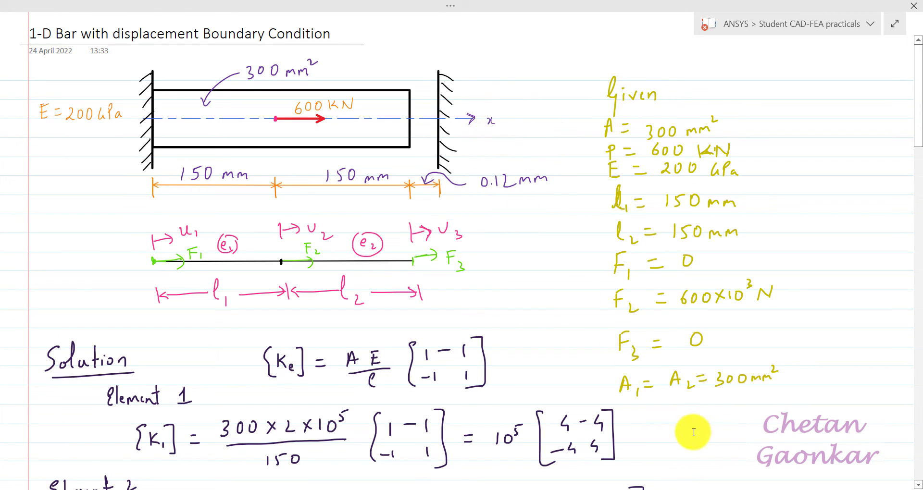
mouse_move(694, 477)
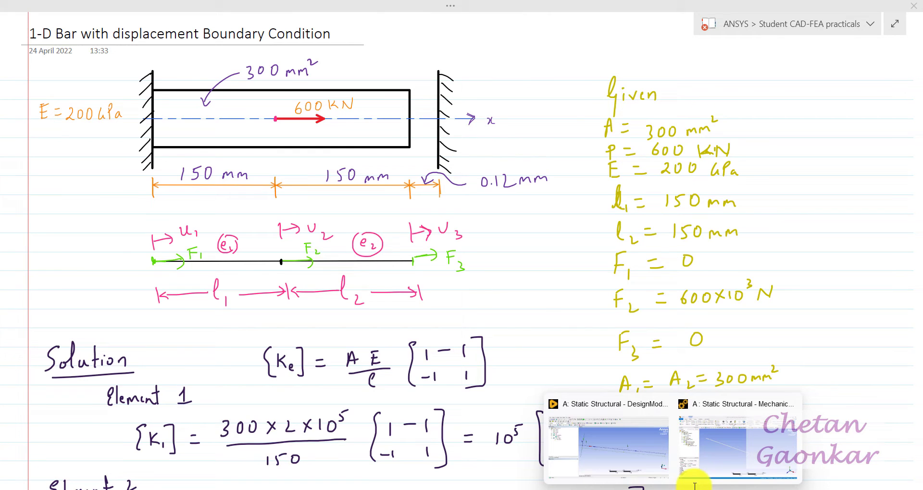
click(716, 449)
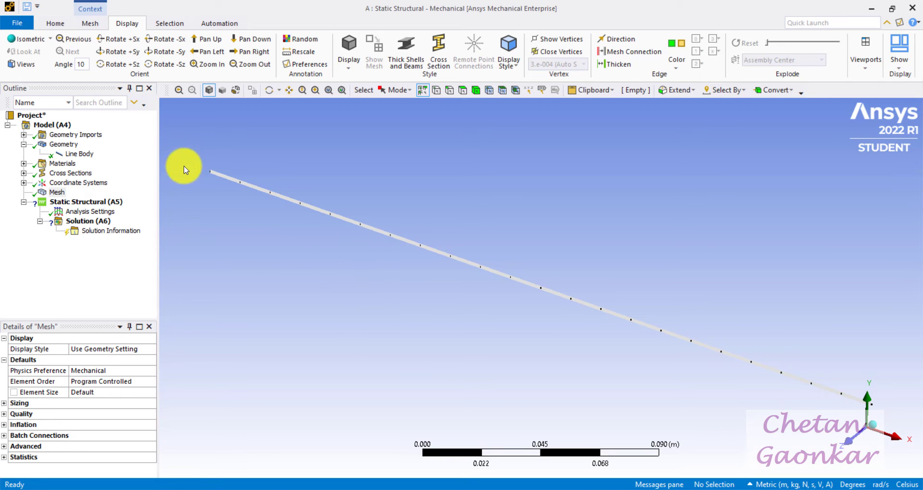
click(110, 202)
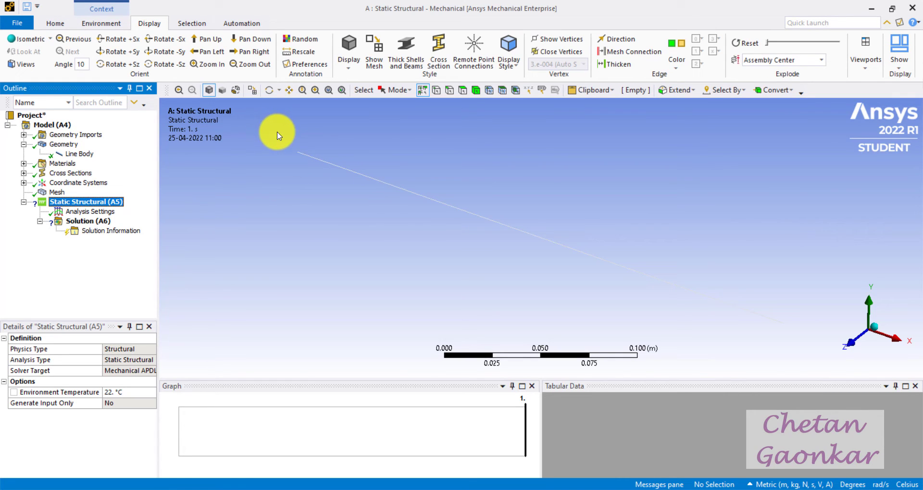
click(109, 24)
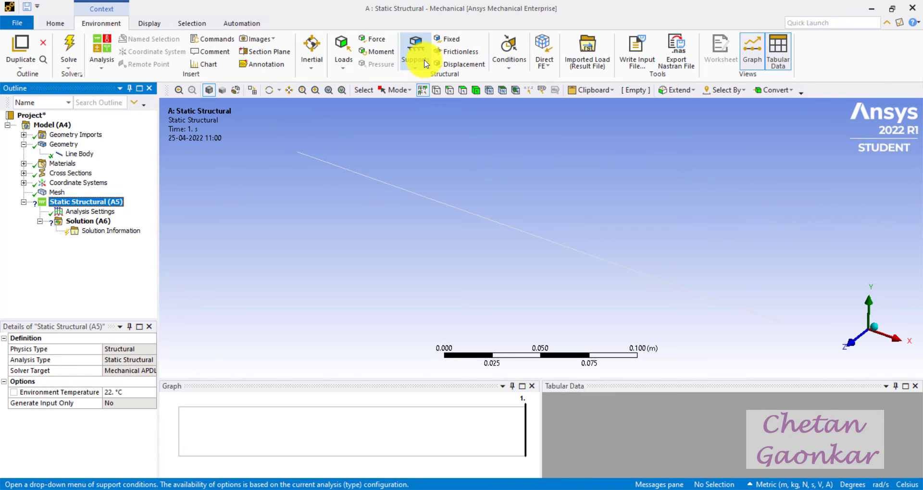
click(459, 45)
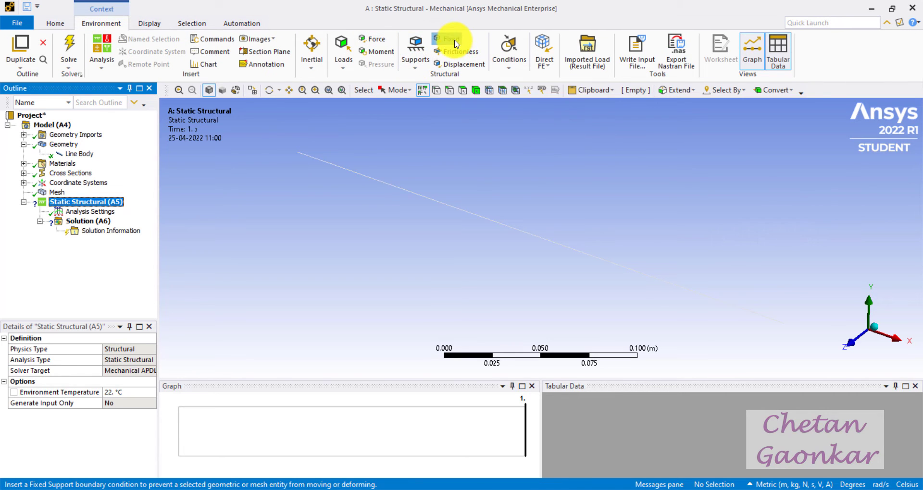
click(299, 156)
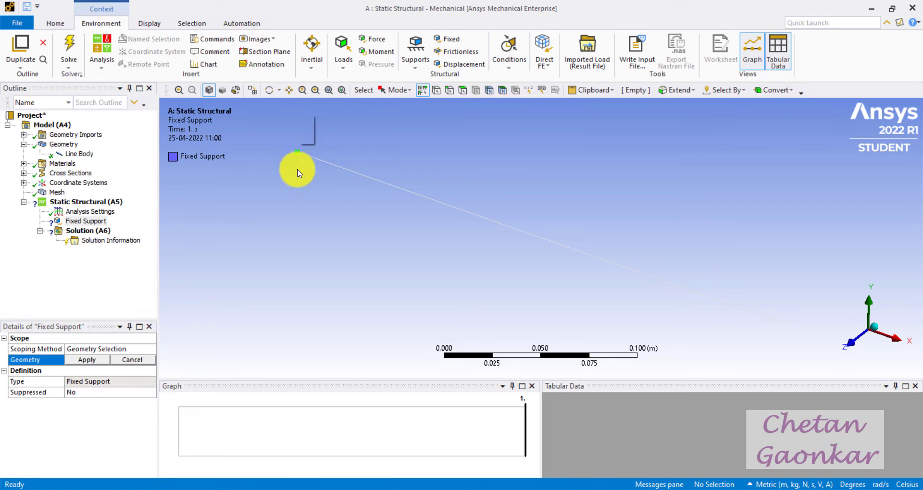
click(96, 361)
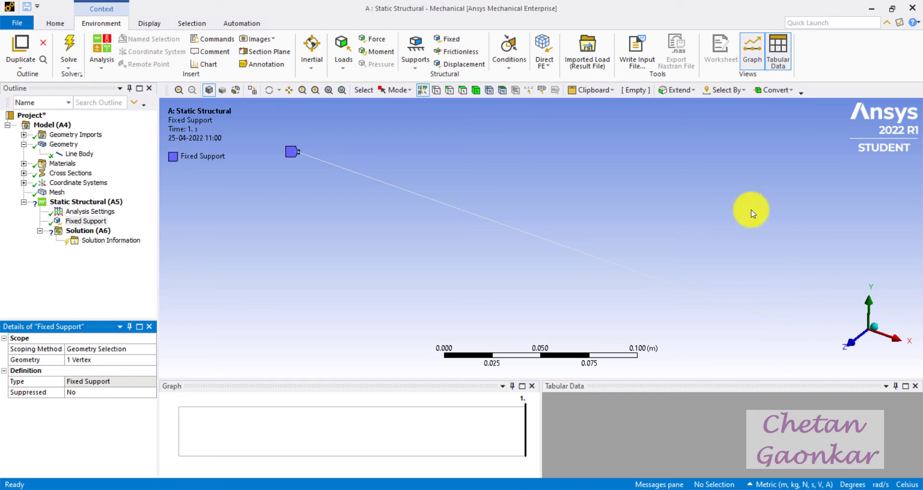
- Add a Displacement support on the bar's end vertex opposite the fixed support, with an X component of 0.12 m
click(474, 69)
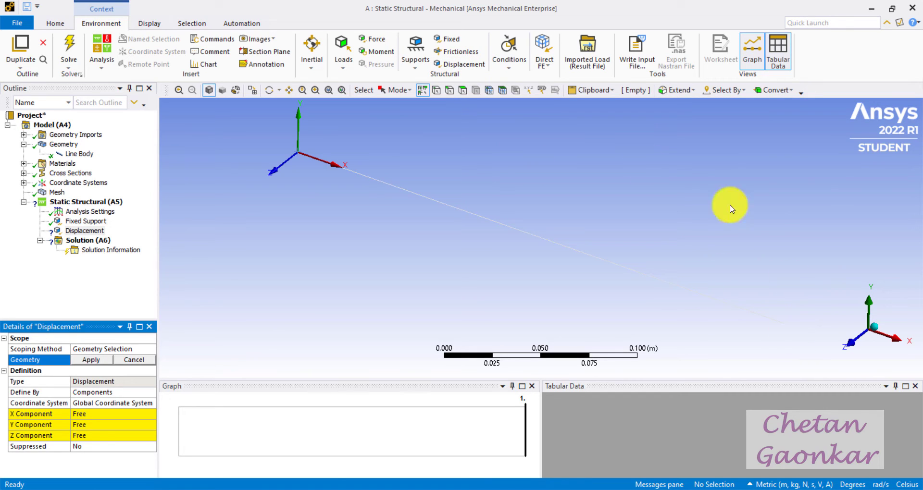
click(786, 326)
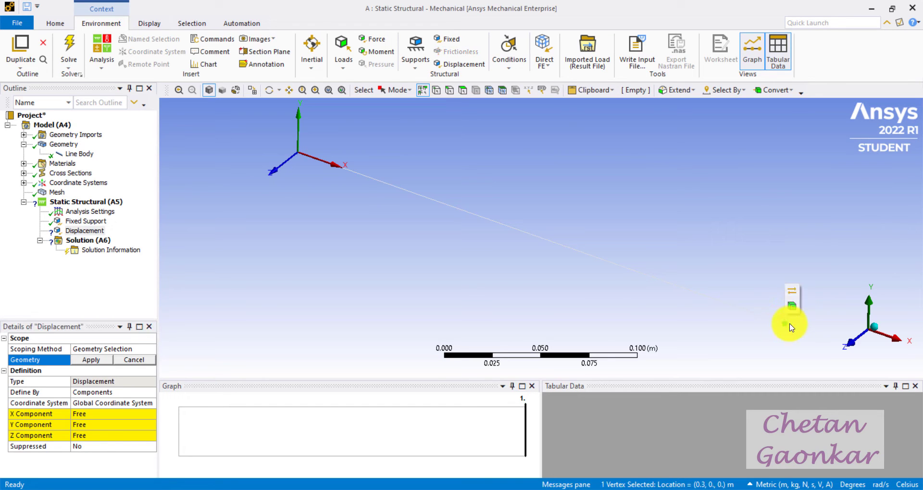
click(86, 360)
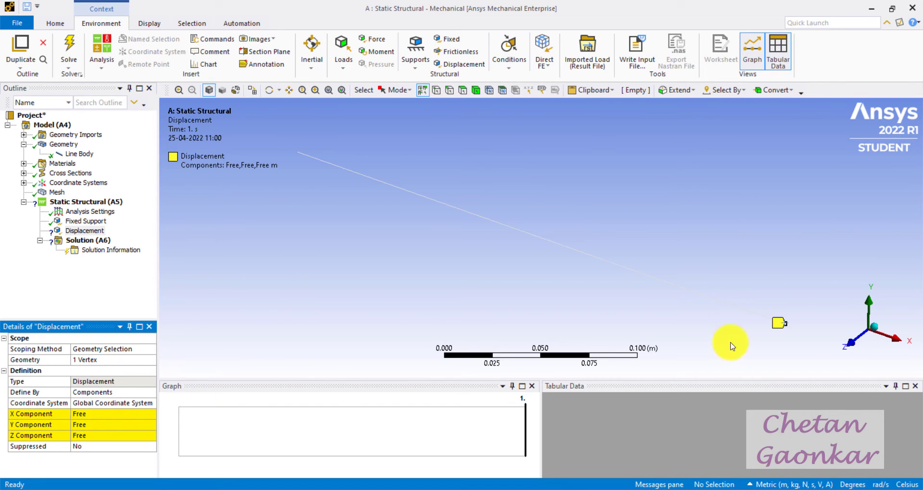
click(98, 416)
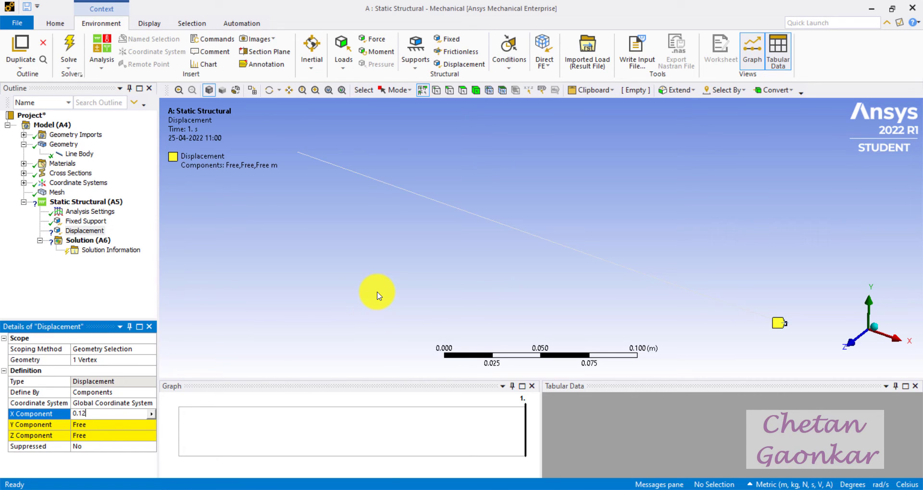
text(0.12)
key(Return)
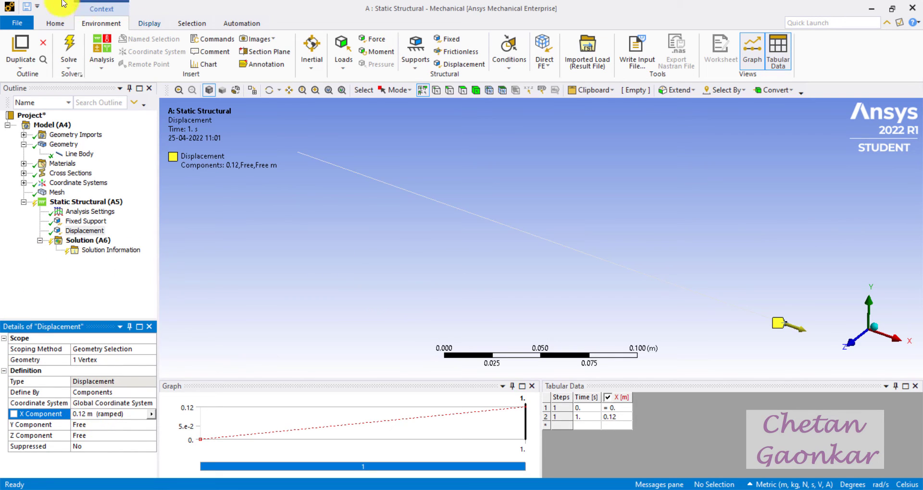
- Switch the unit system to Metric (mm, kg, N, s, mV, mA) and set the displacement's X component to 0.12 mm
click(55, 23)
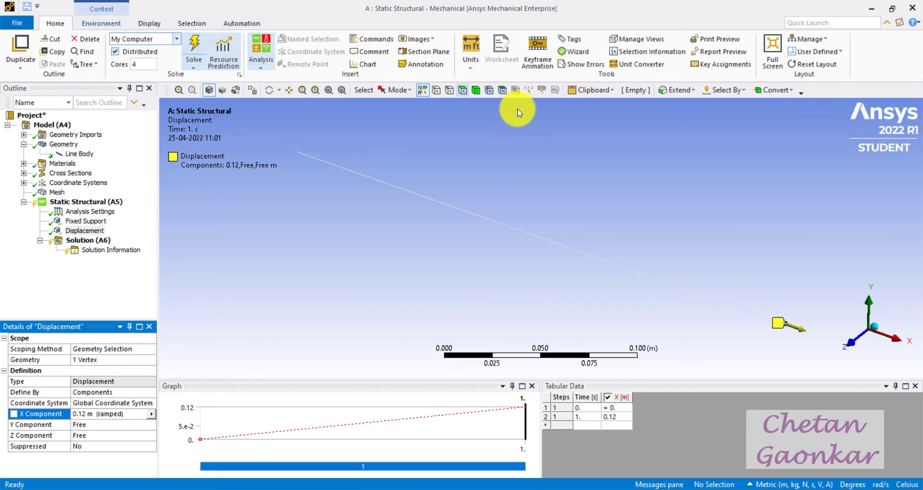
click(471, 72)
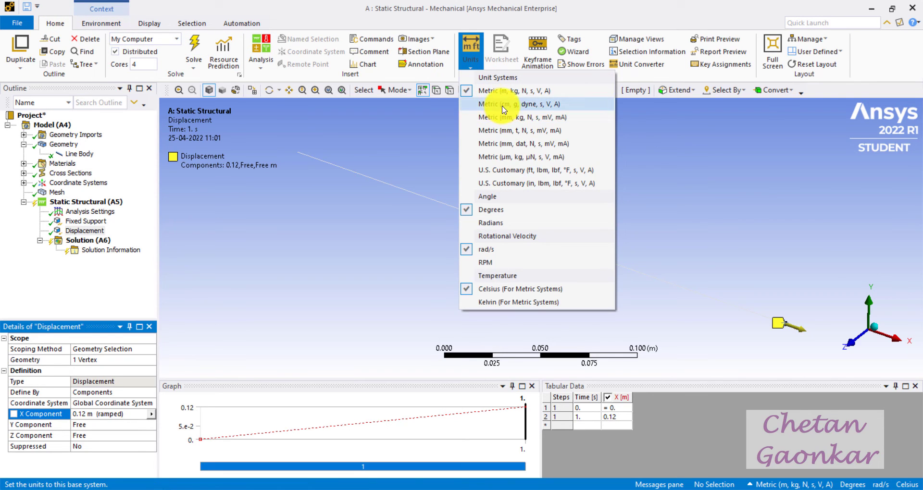
click(527, 123)
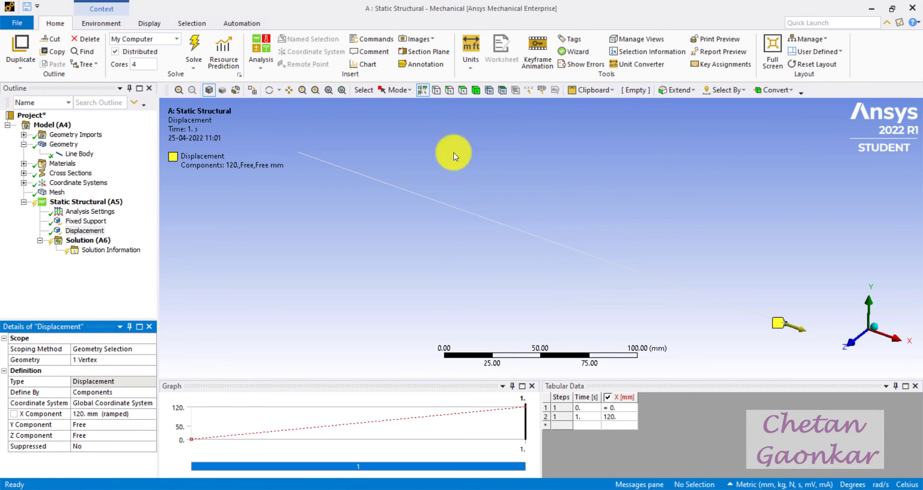
click(105, 414)
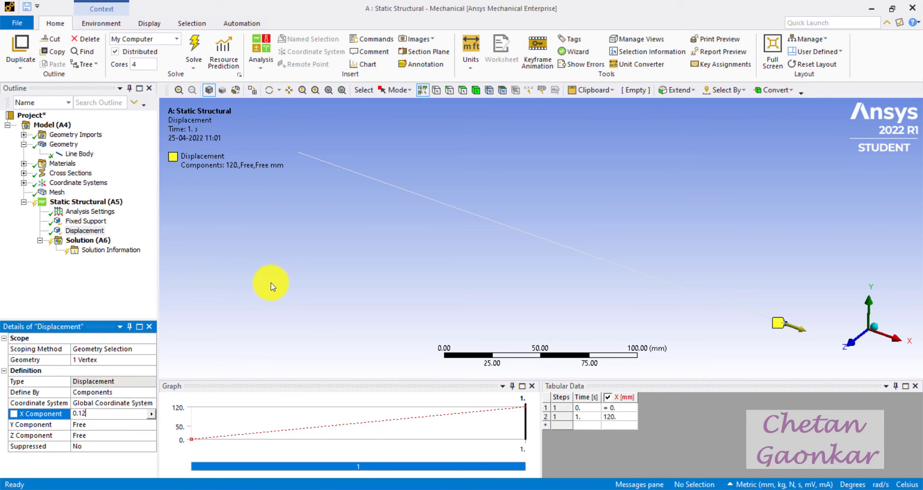
key(Return)
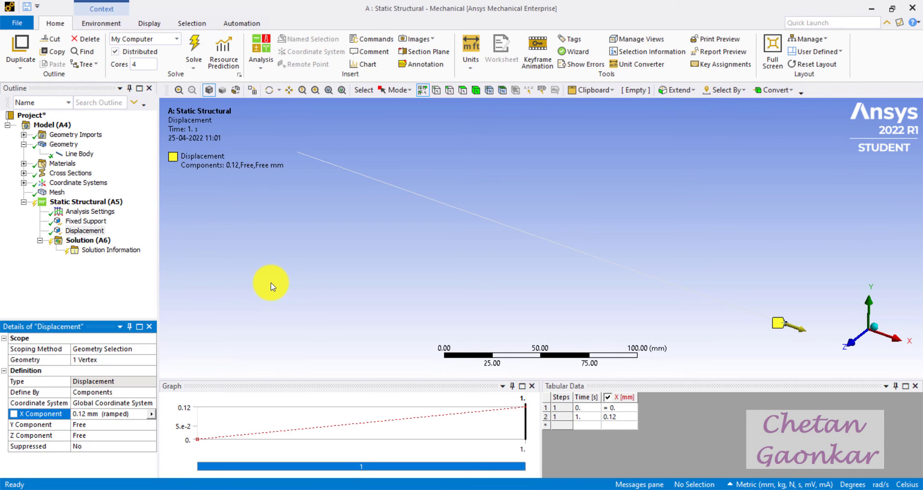
- Set the Y and Z components of the end displacement to 0 mm
click(96, 425)
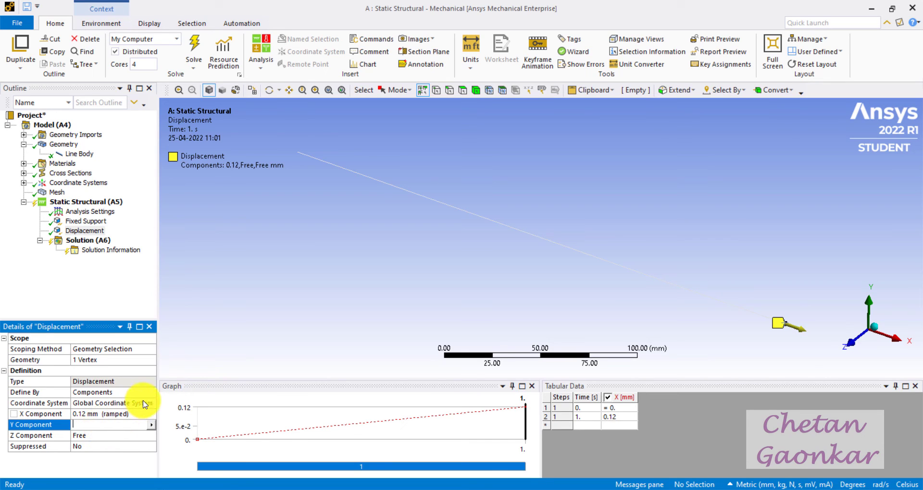
text(0)
key(Return)
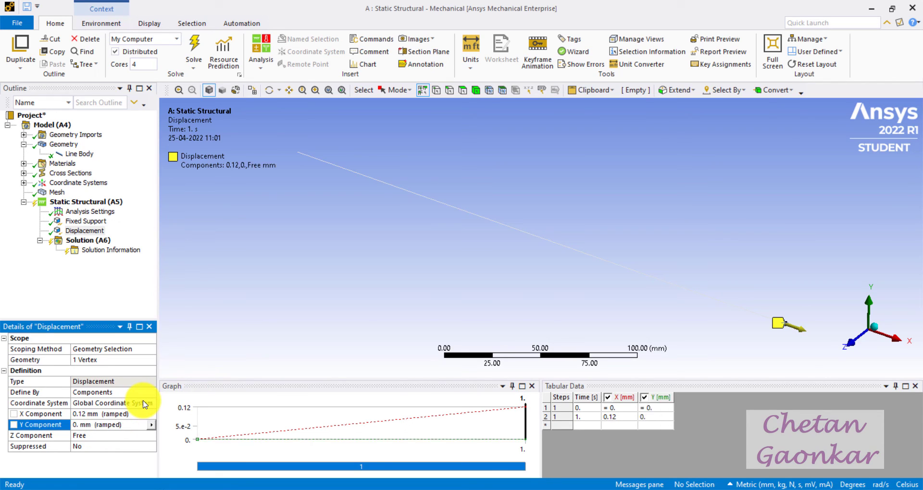
click(95, 436)
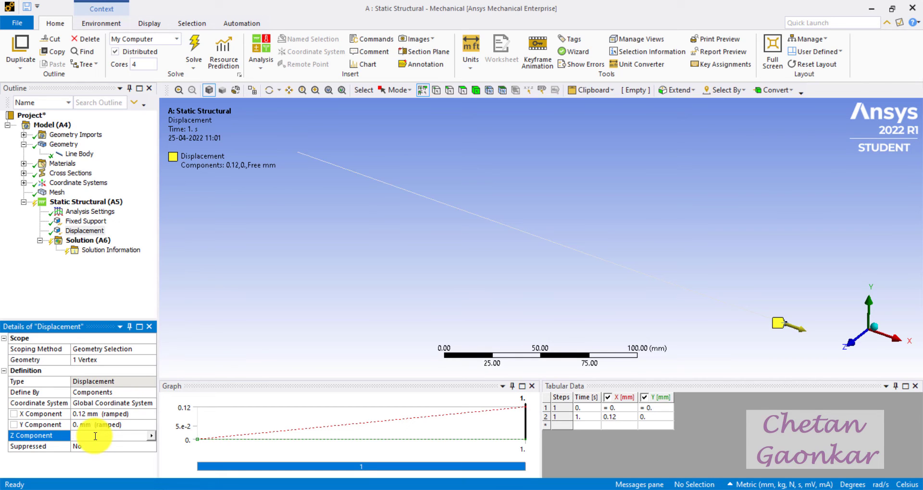
key(Return)
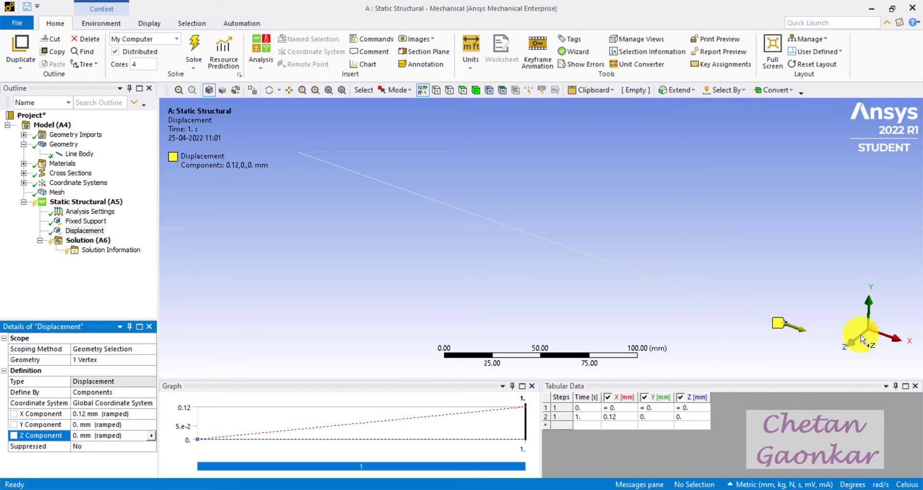
- Add a Force to the bar's middle vertex at X = 150 mm and define it by Components
click(92, 204)
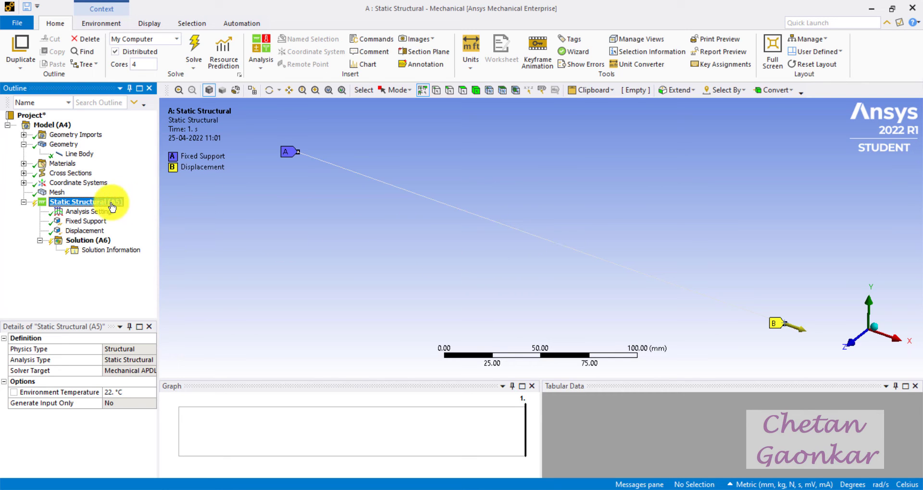
click(117, 25)
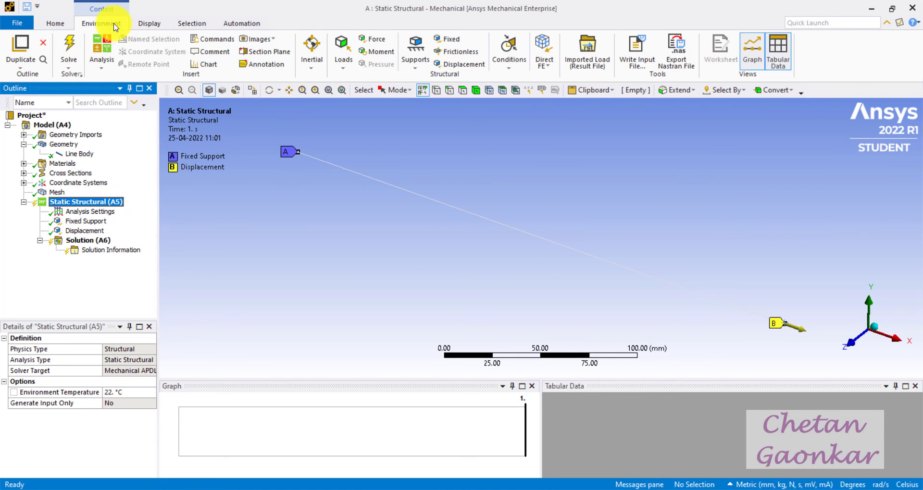
click(373, 40)
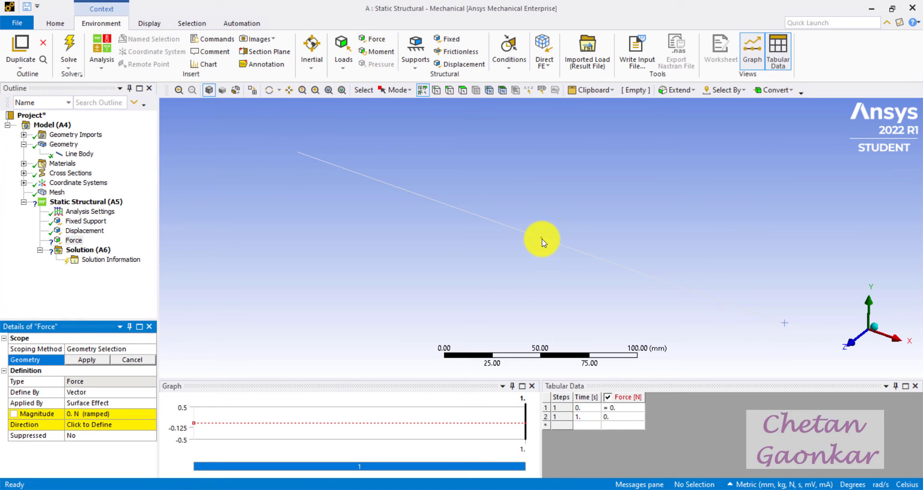
click(542, 240)
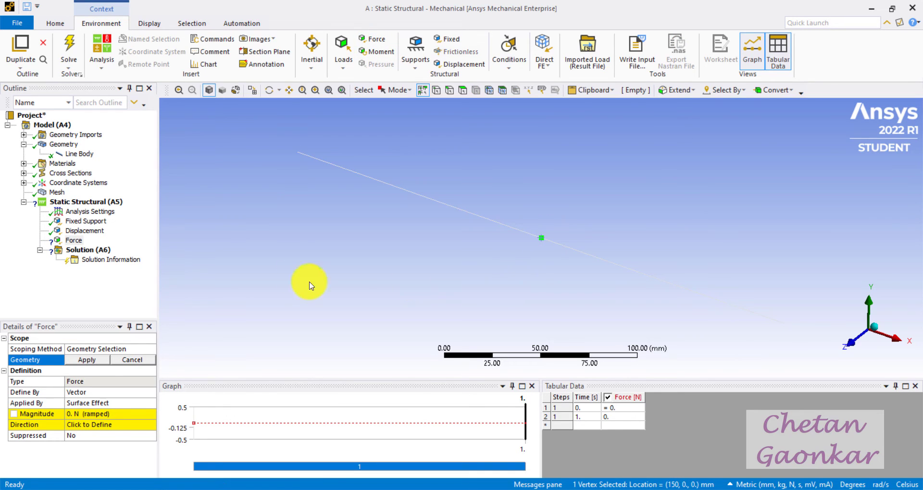
click(87, 360)
click(96, 392)
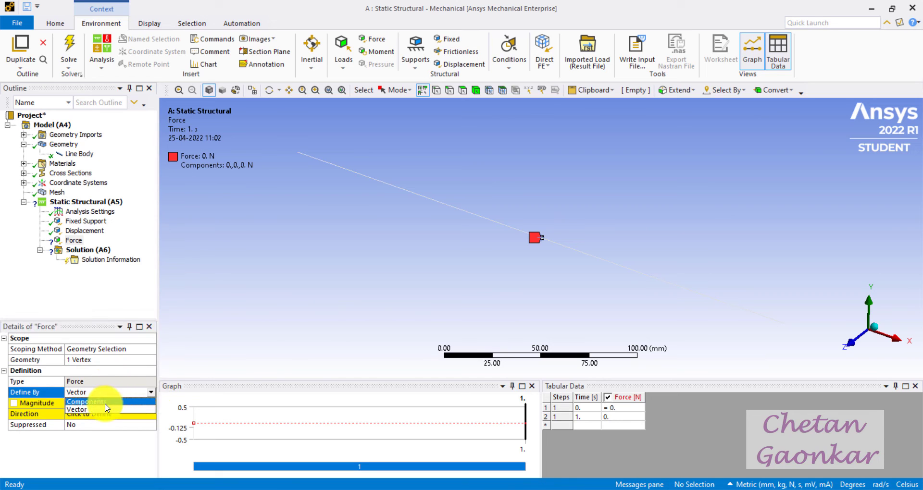
click(104, 410)
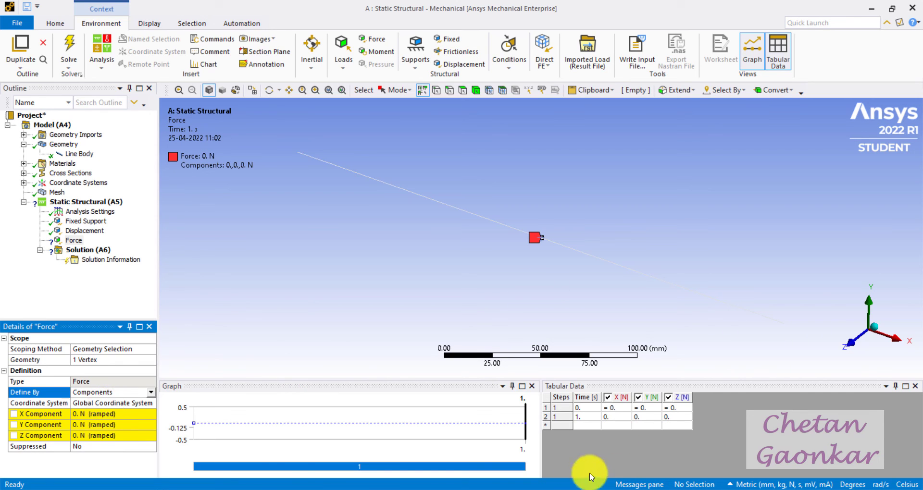
- Check the load in the problem notes, set the force's X component to 600e3 N, and display all boundary conditions together
click(567, 489)
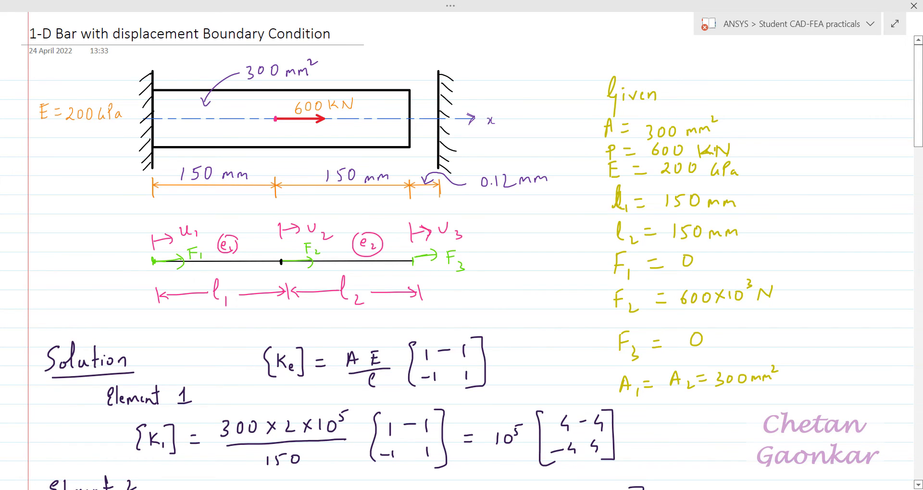
click(567, 489)
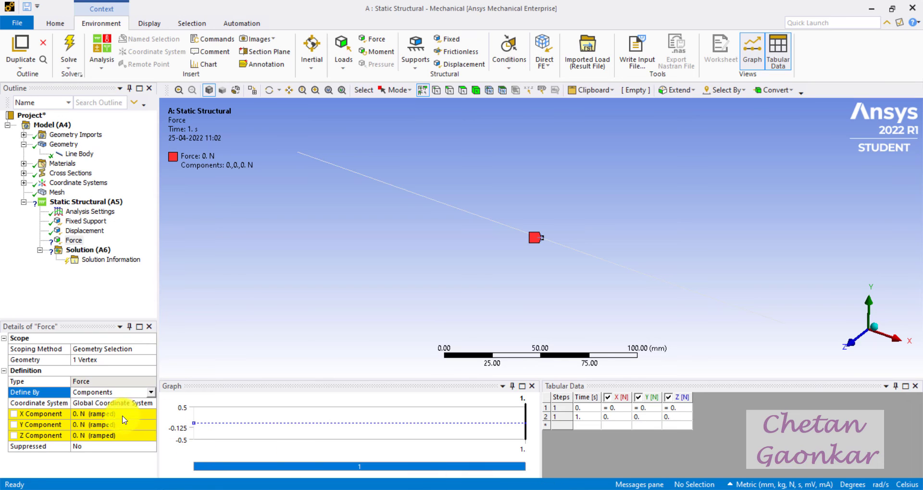
click(126, 415)
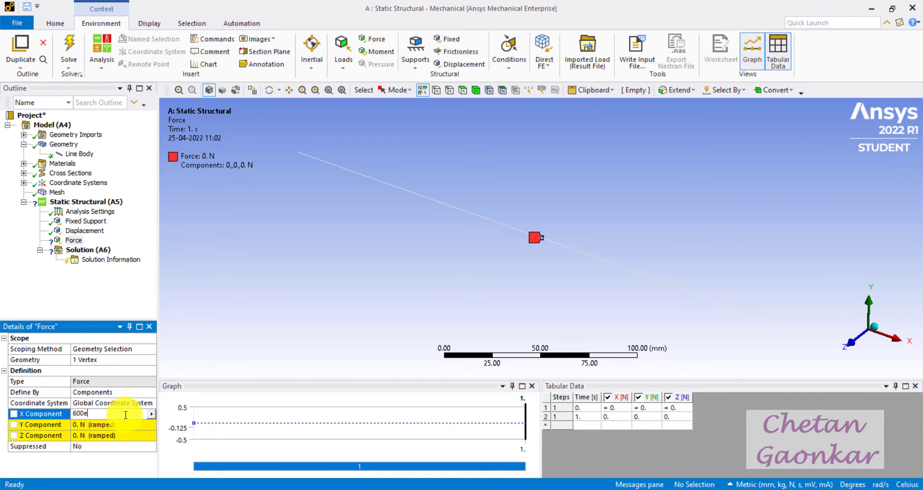
key(Return)
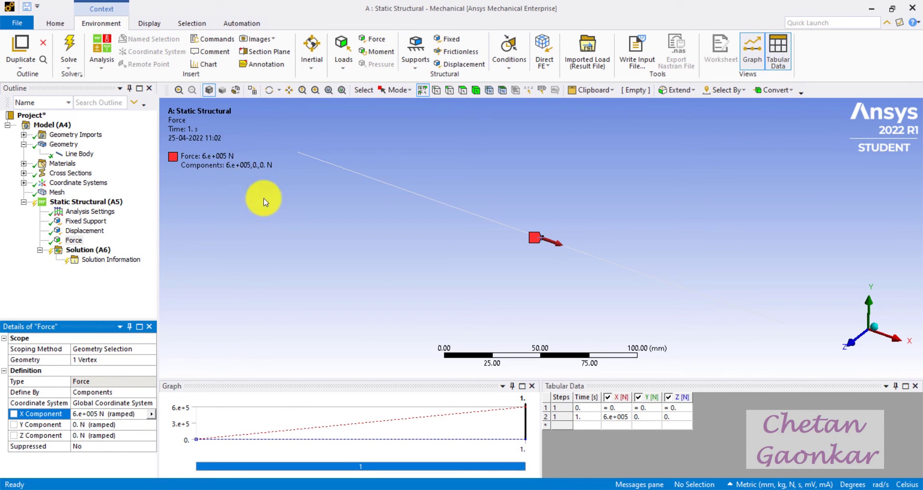
click(96, 206)
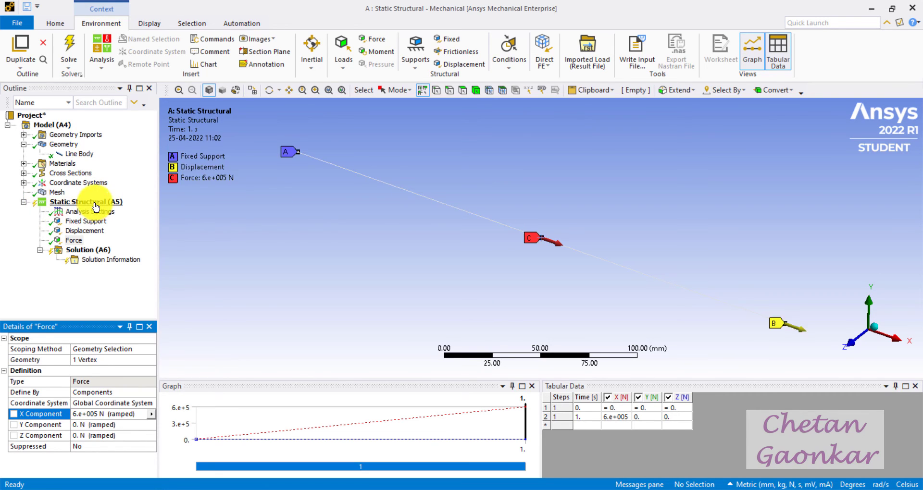
- Insert a Directional Deformation result under Solution, oriented along the X Axis for all bodies
click(98, 250)
right_click(98, 250)
mouse_move(130, 253)
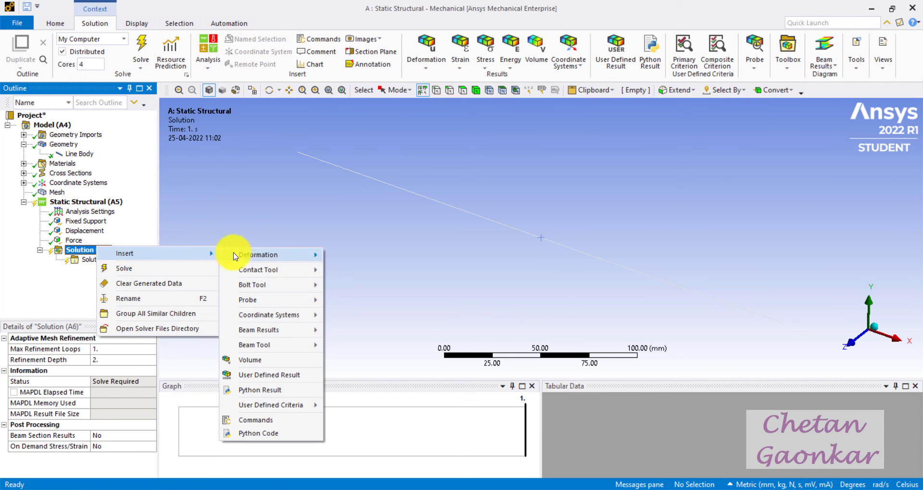
mouse_move(268, 255)
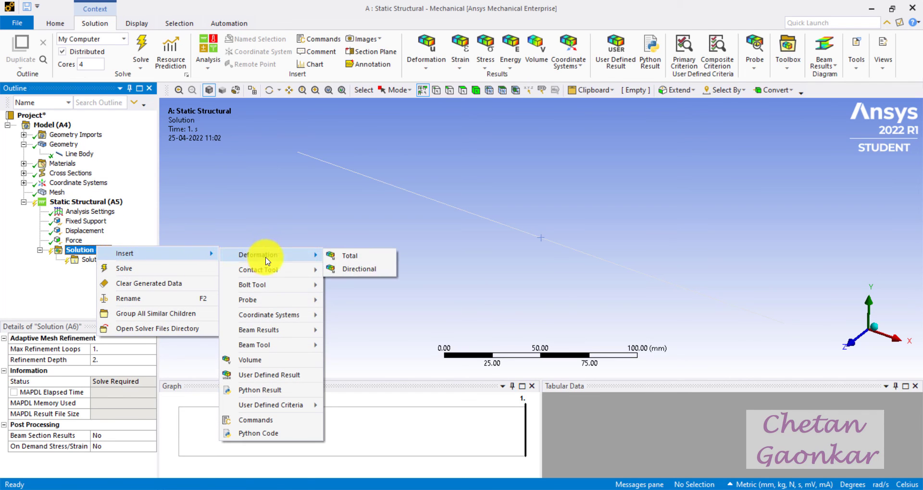
click(356, 272)
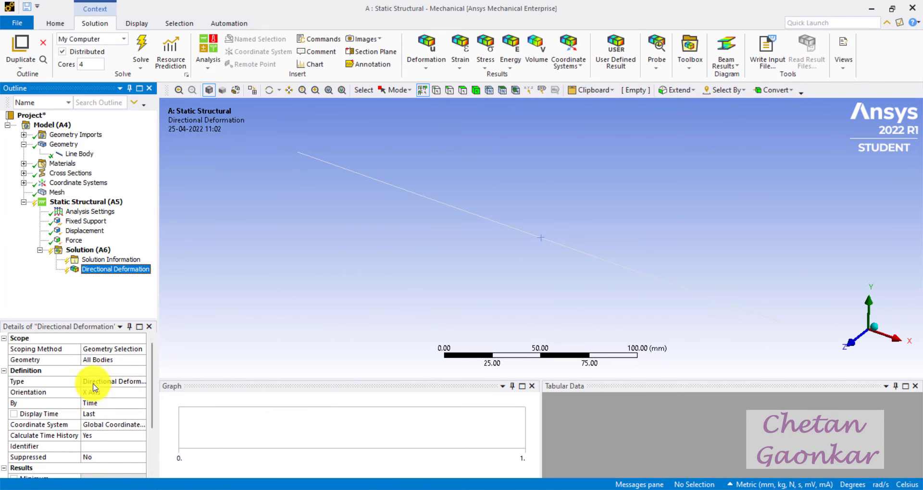
click(124, 393)
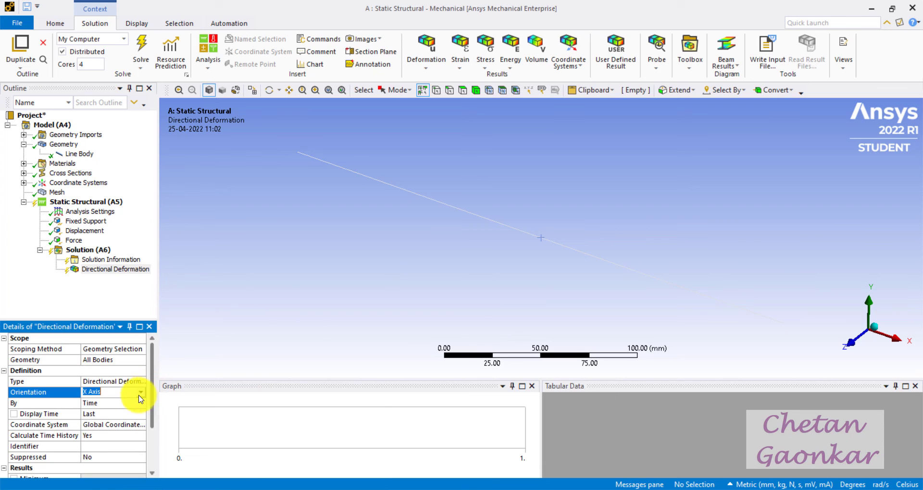
click(140, 393)
click(120, 401)
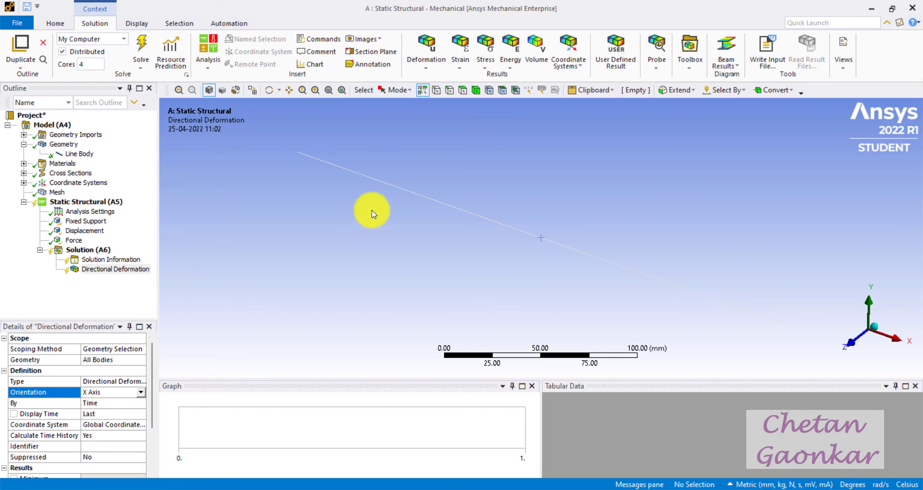
- Insert a Beam Tool under Solution, scoped to all line bodies
click(97, 252)
right_click(98, 252)
mouse_move(140, 260)
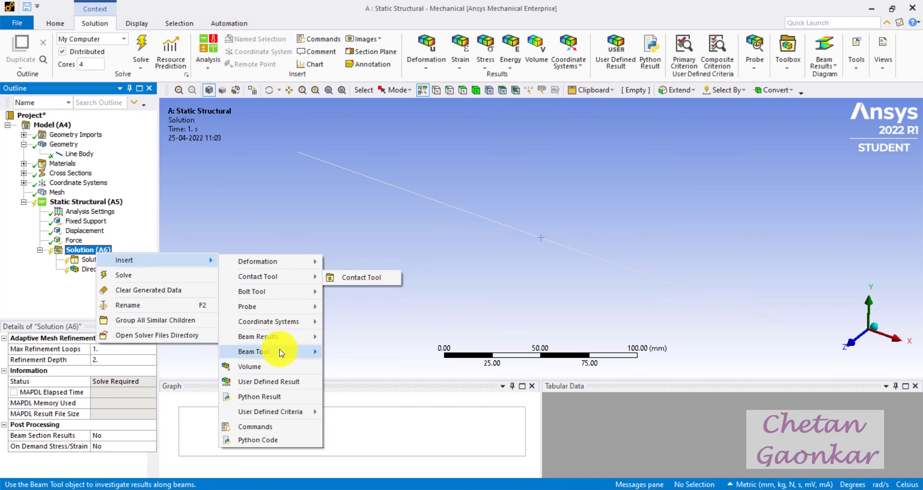
mouse_move(306, 356)
click(339, 353)
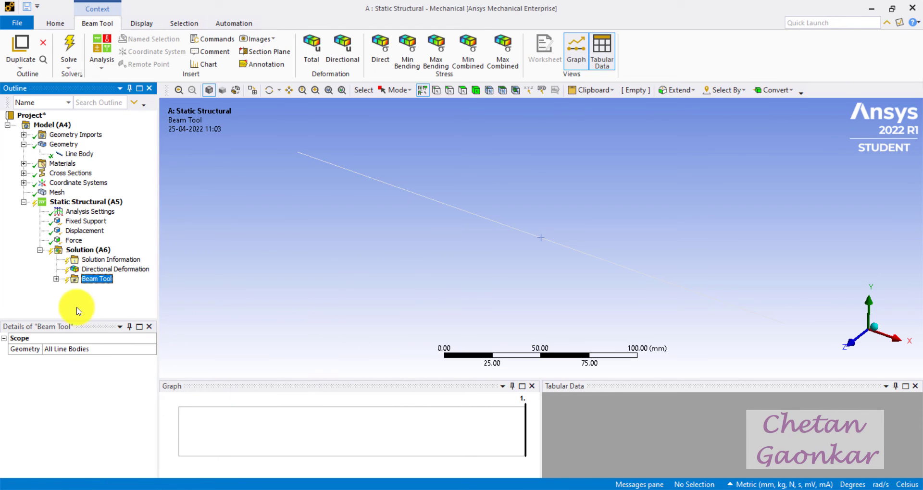
- Expand the Beam Tool's stress results in the outline and solve the static structural analysis
click(56, 280)
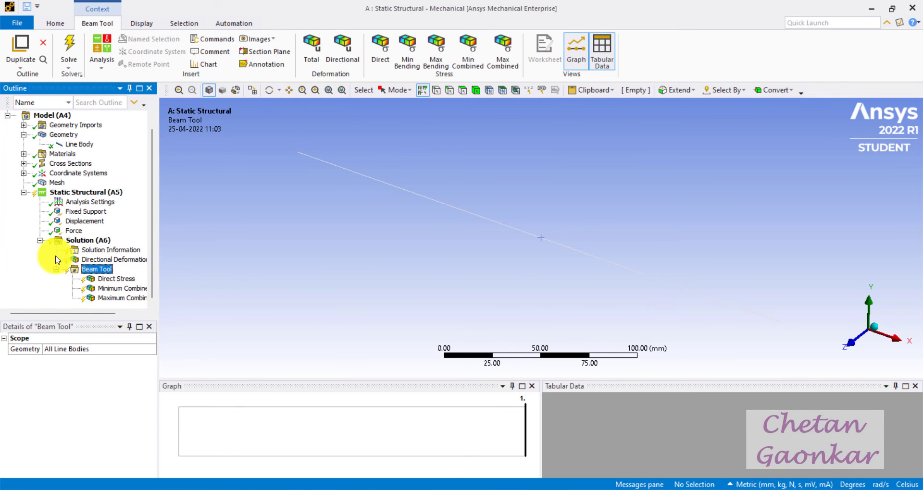
right_click(95, 242)
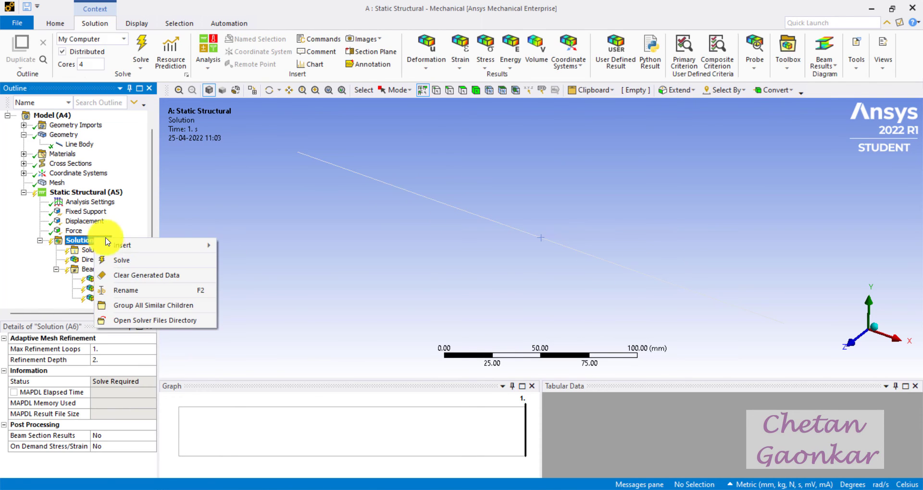
click(123, 261)
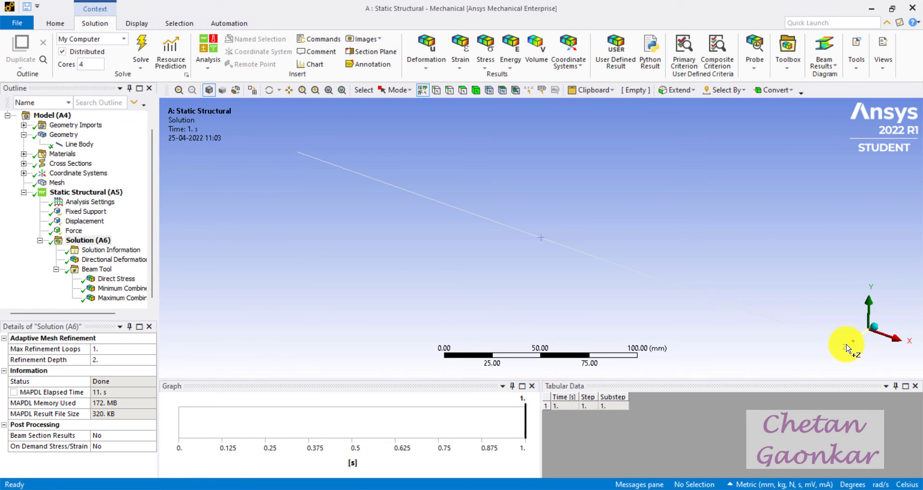
- Orient the view along the Z axis and display the bar's X-axis Directional Deformation result with its legend extremes
click(847, 348)
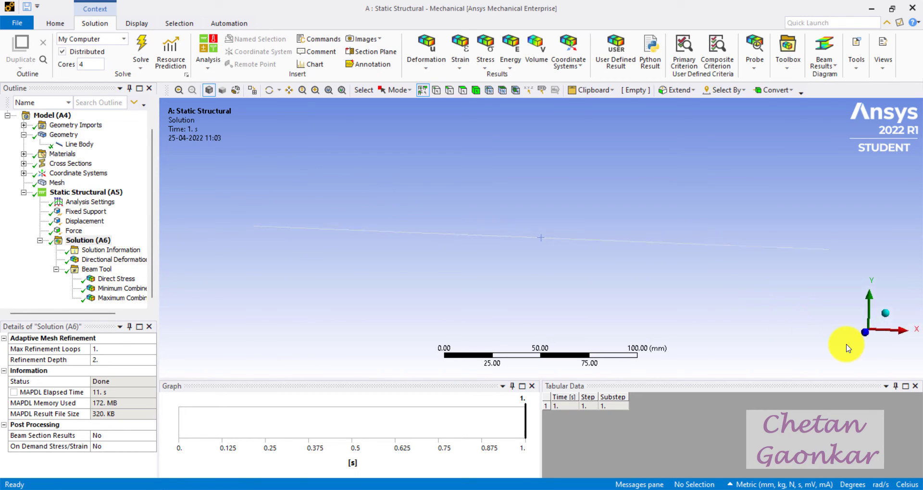
click(104, 260)
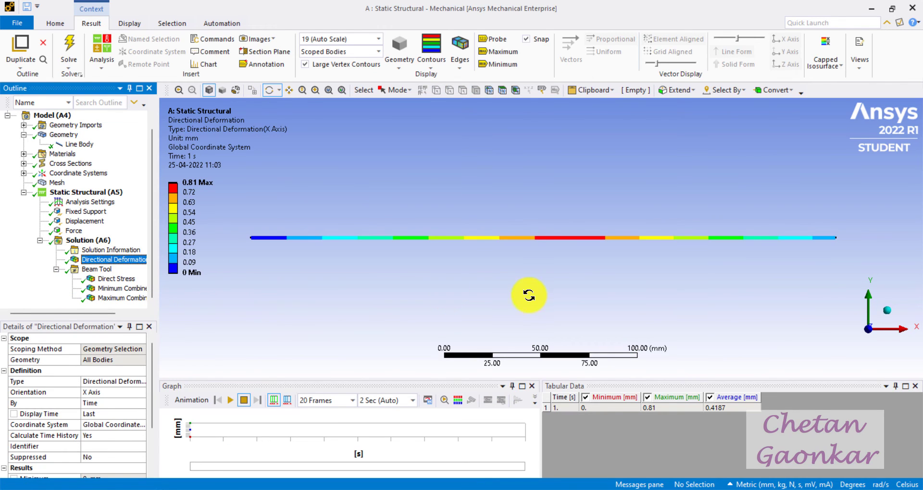
click(205, 186)
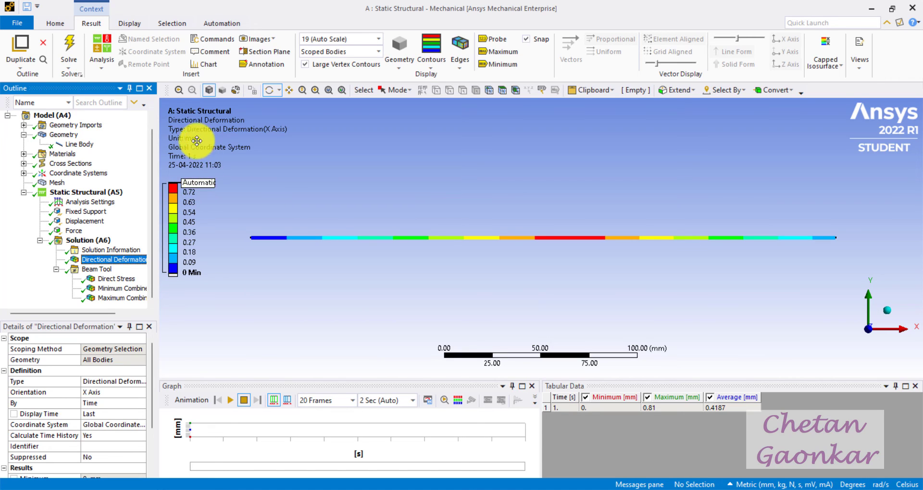
click(632, 254)
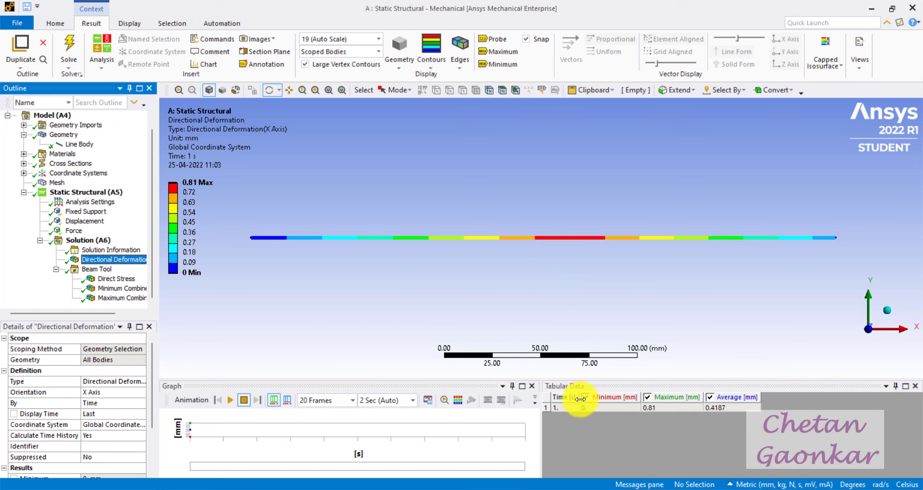
- Compare the maximum directional deformation with the hand-calculated displacement u2 in the problem notes, and return to the Mechanical window
mouse_move(568, 487)
click(562, 433)
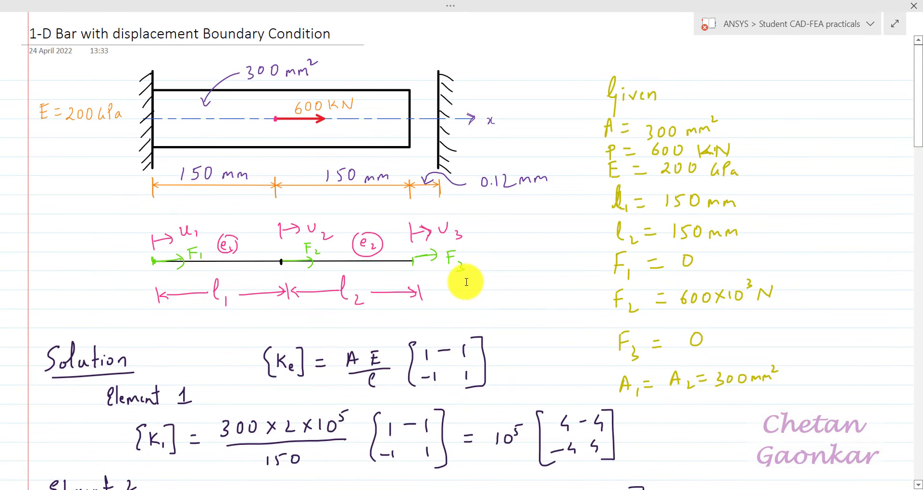
scroll(462, 288, down, 5)
scroll(463, 287, down, 15)
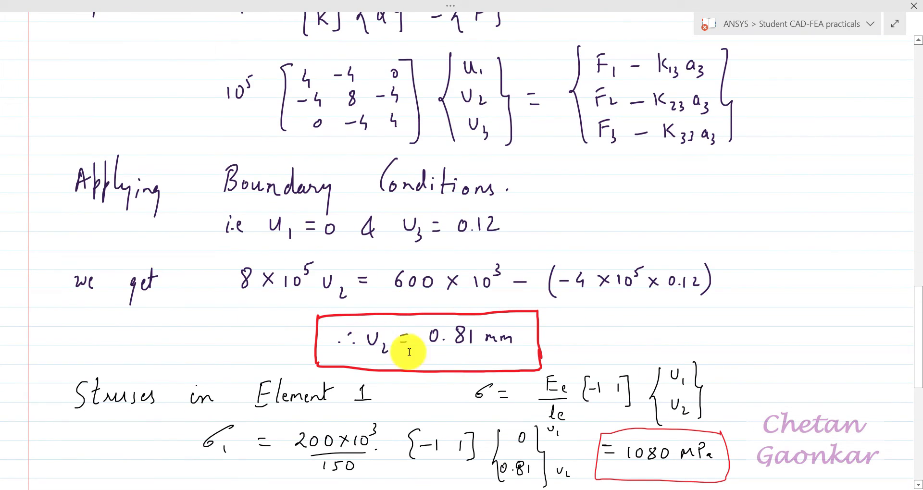
scroll(494, 354, up, 15)
scroll(484, 351, up, 10)
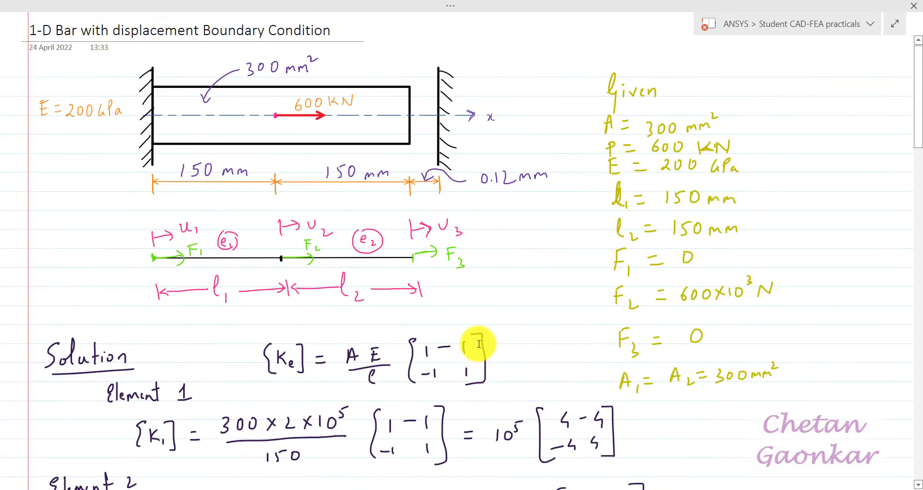
scroll(476, 412, down, 6)
scroll(471, 340, up, 6)
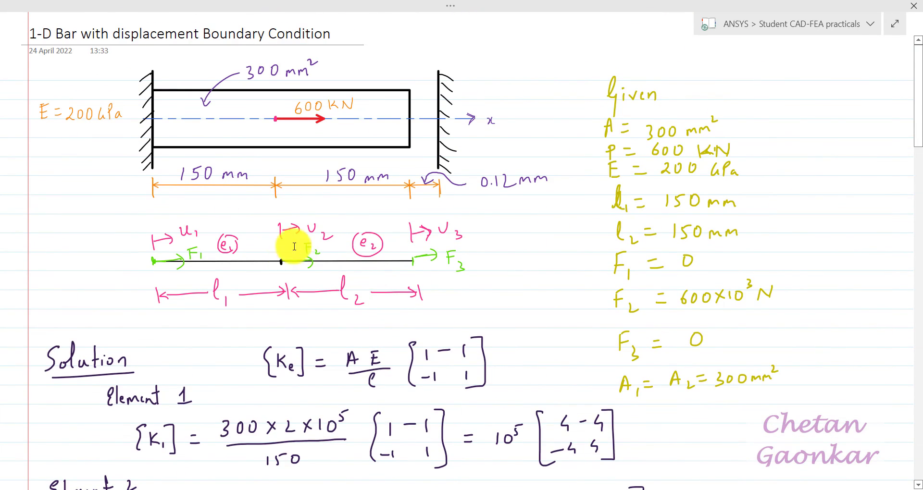
scroll(521, 343, down, 12)
scroll(522, 343, down, 5)
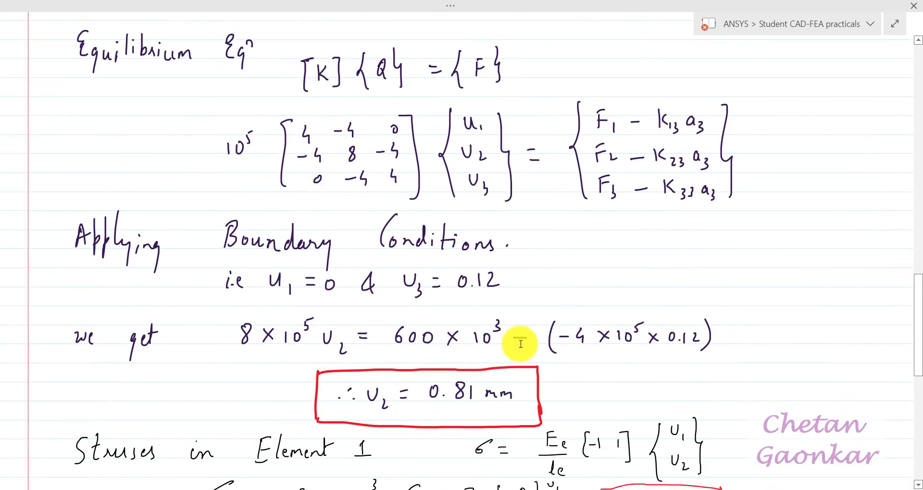
mouse_move(670, 485)
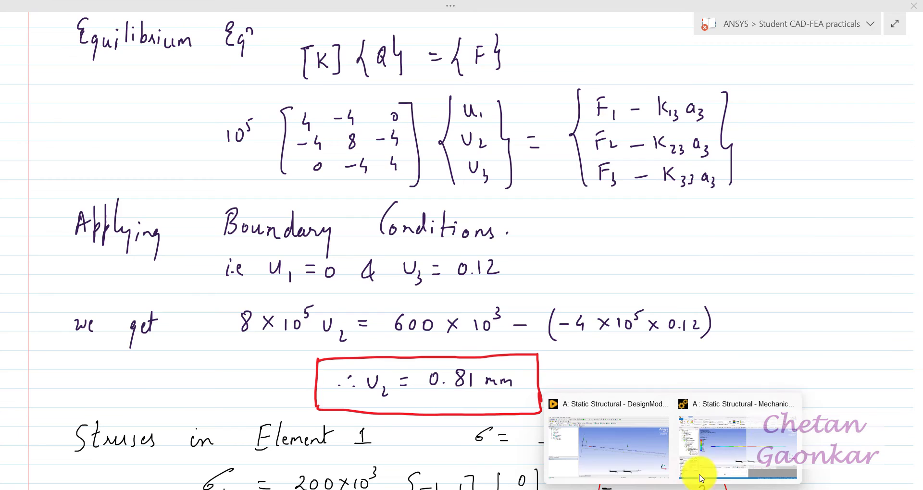
click(721, 461)
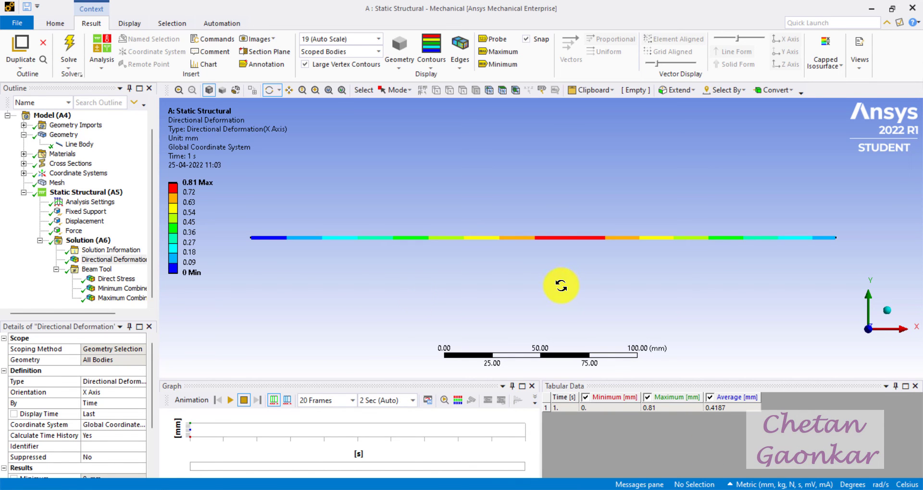
- Display the Beam Tool's Direct Stress result and compare its extremes with the hand-calculated stresses of both elements in the problem notes
click(127, 280)
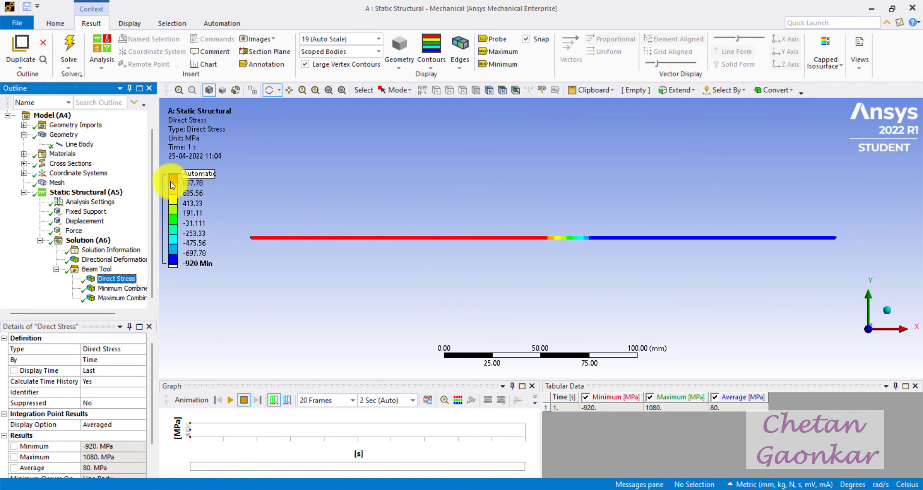
click(191, 183)
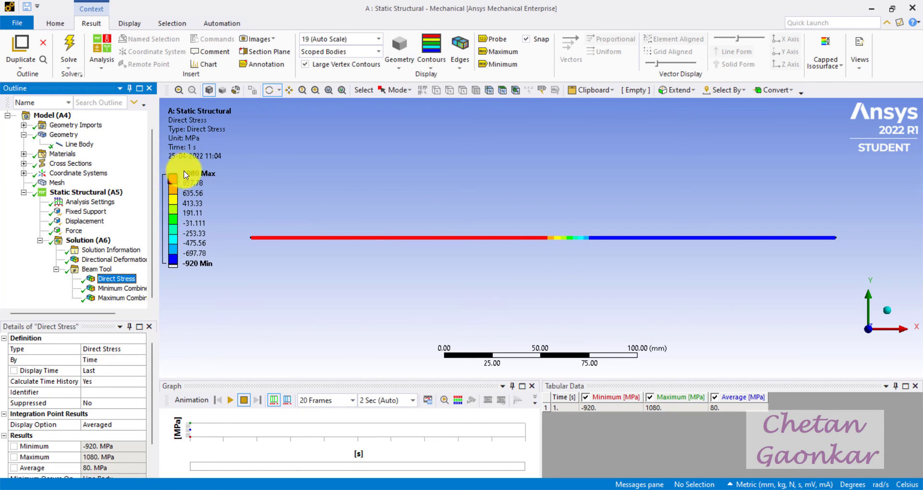
click(203, 187)
click(231, 195)
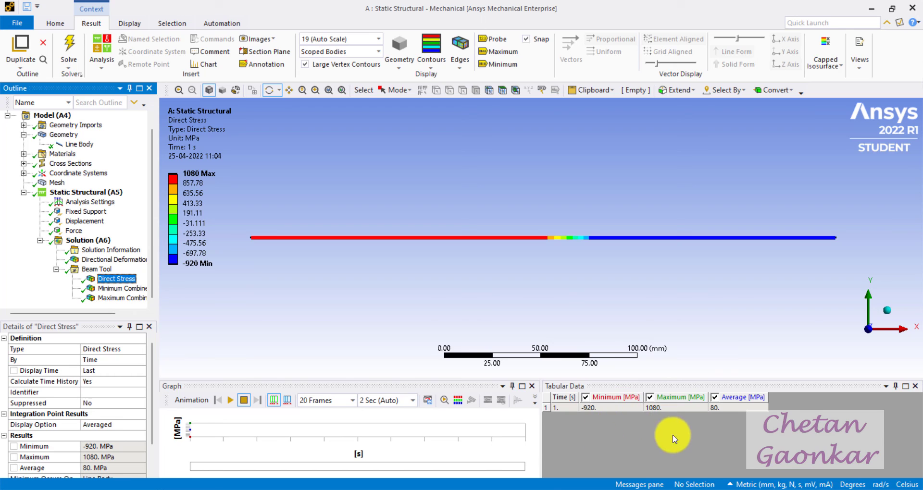
click(567, 488)
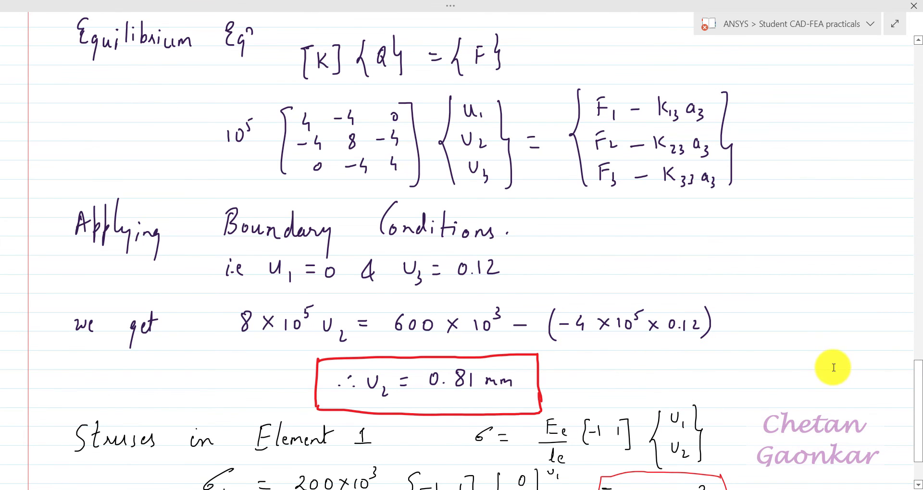
scroll(657, 212, down, 5)
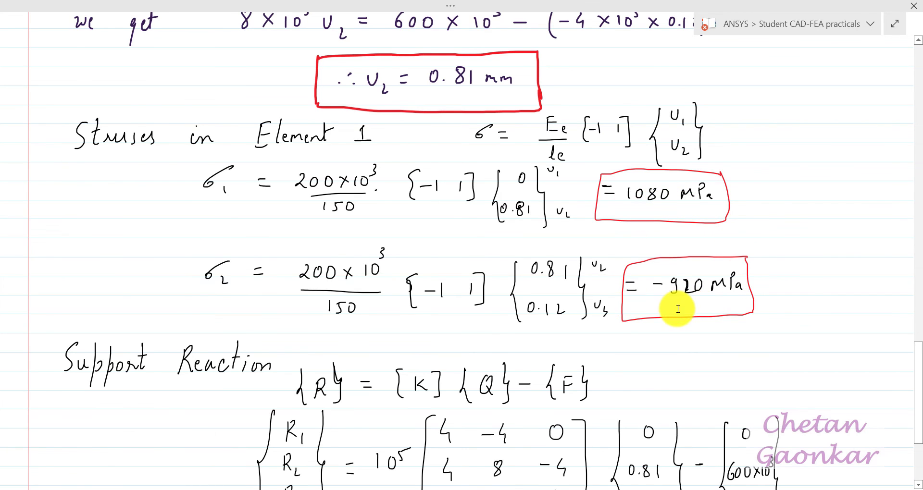
mouse_move(673, 489)
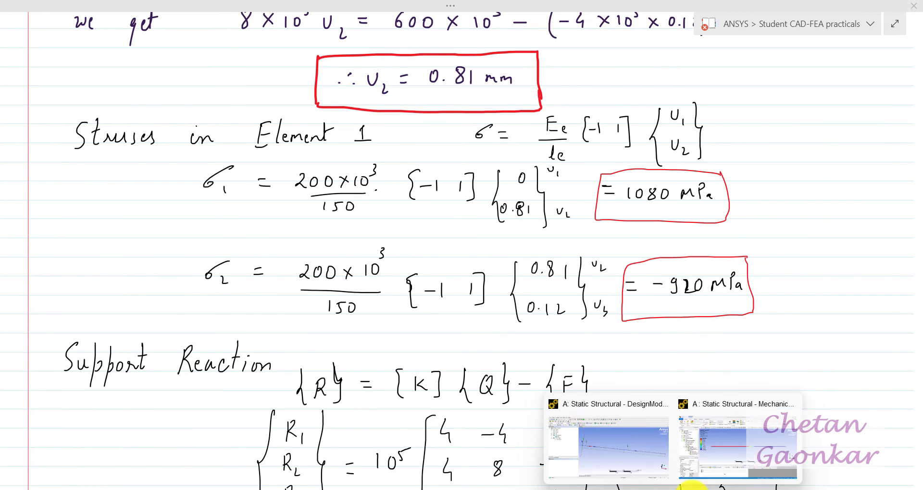
click(738, 408)
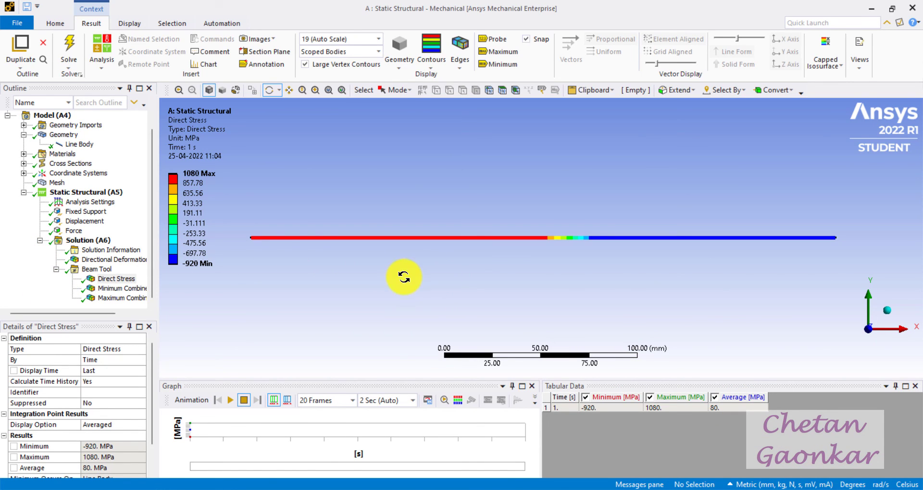
- Insert a Force Reaction probe under Solution, with Fixed Support as its boundary condition
right_click(108, 245)
mouse_move(160, 247)
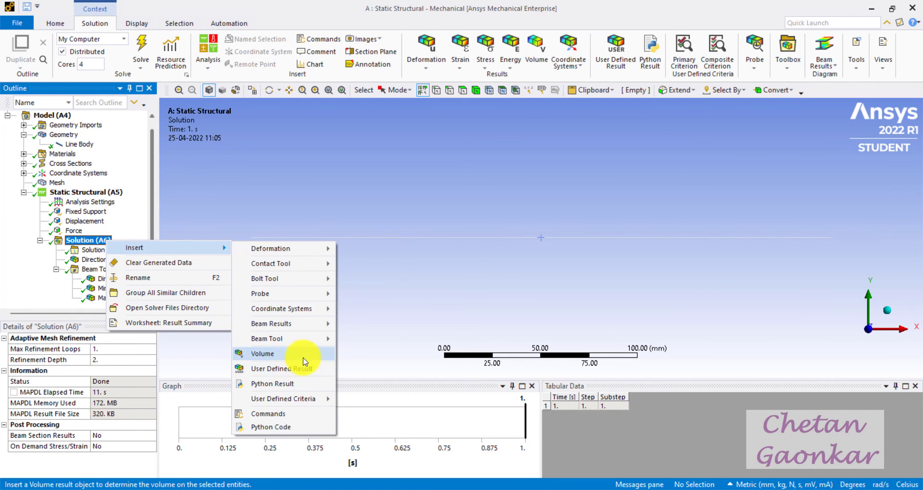
mouse_move(315, 300)
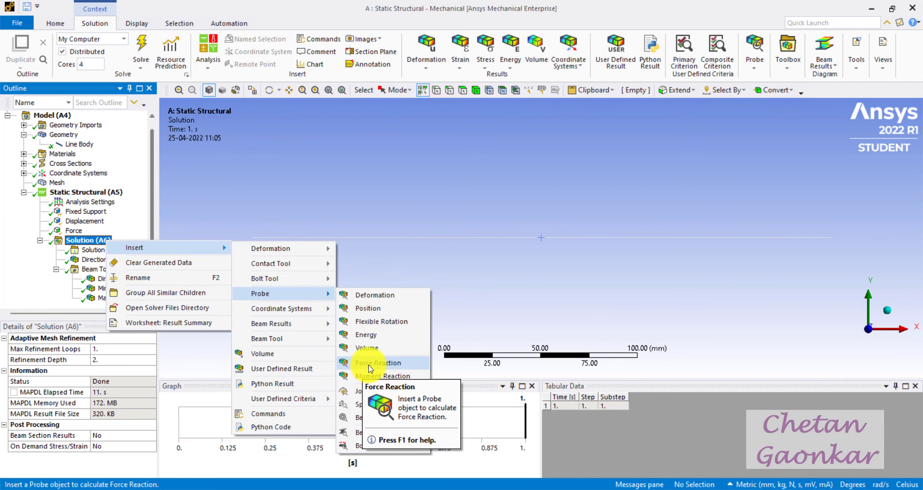
click(370, 365)
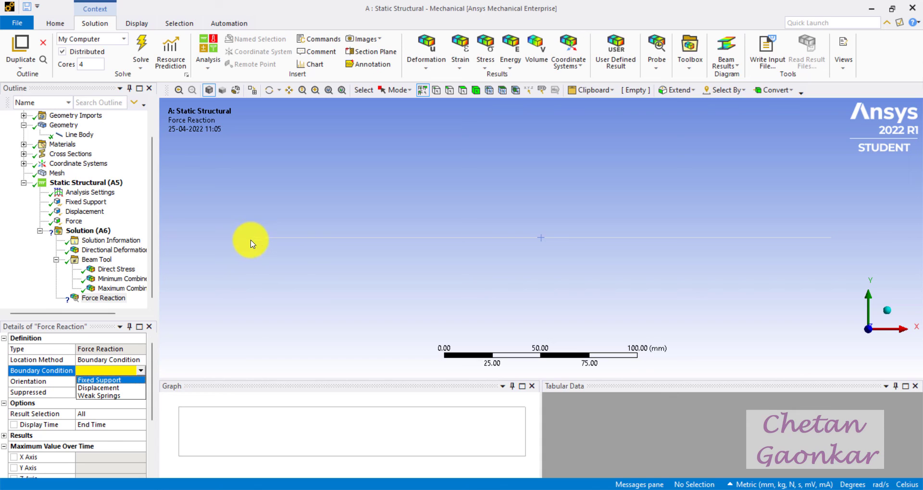
click(109, 381)
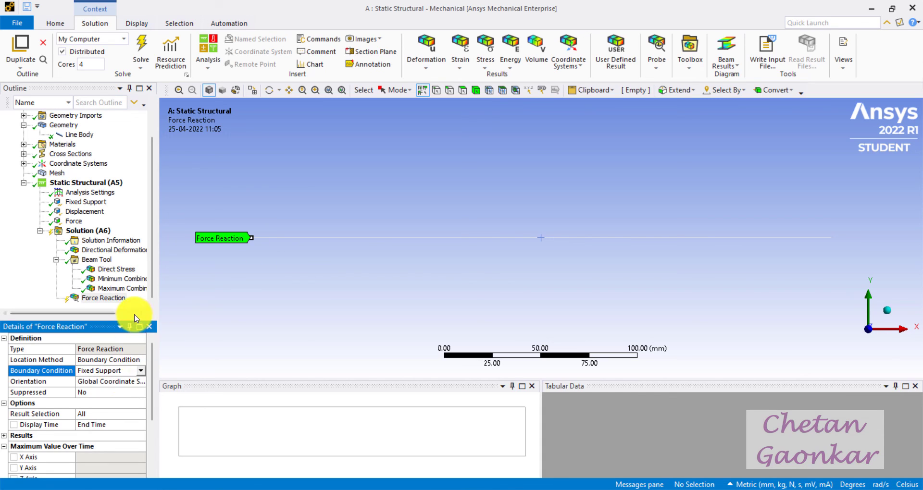
- Insert a second Force Reaction probe under Solution for the Displacement boundary condition, and evaluate all results
click(98, 231)
right_click(100, 231)
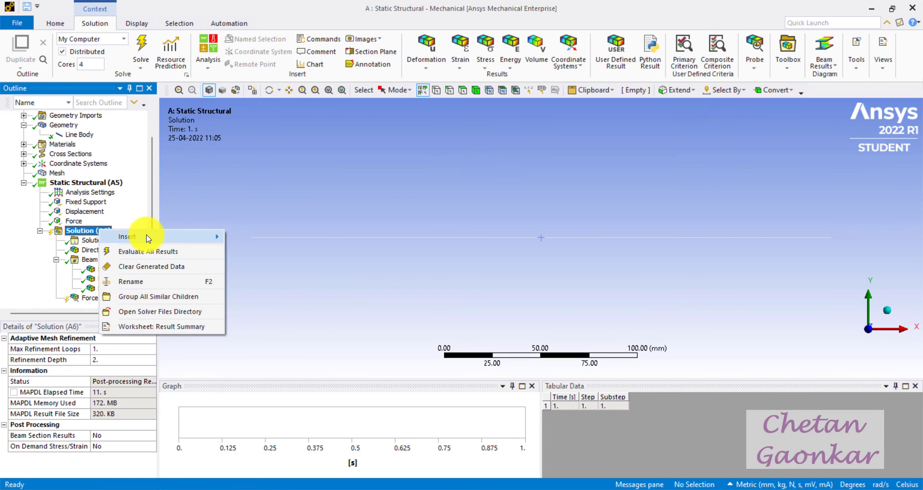
mouse_move(159, 236)
mouse_move(289, 283)
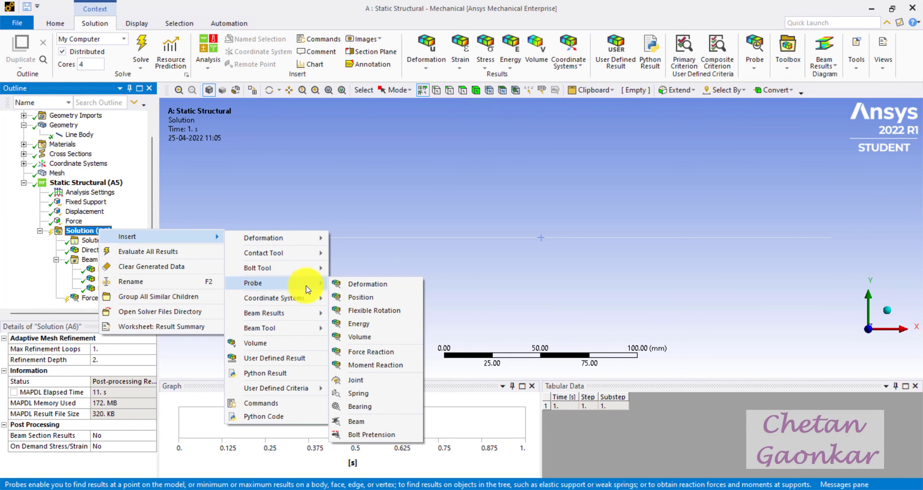
click(367, 353)
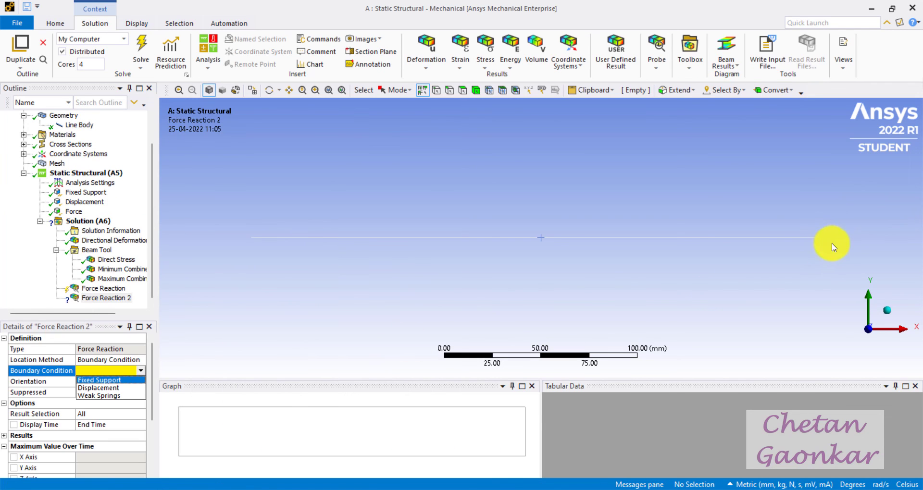
click(114, 389)
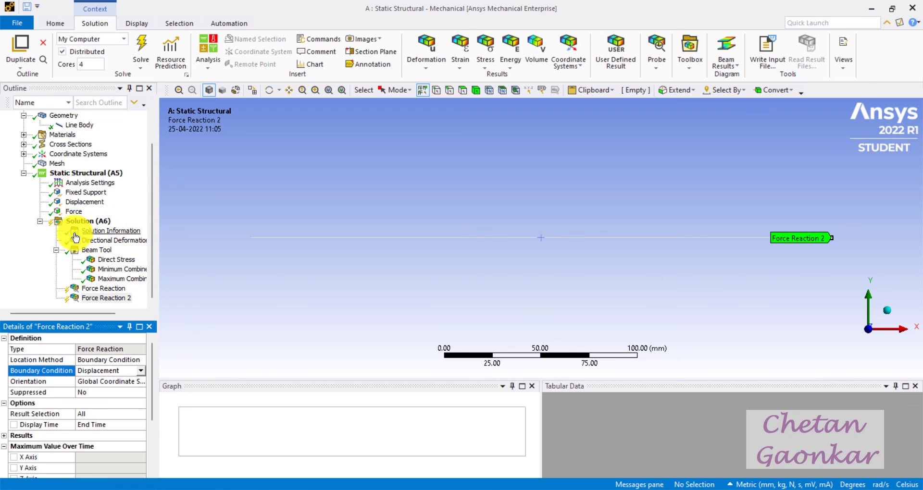
right_click(94, 221)
click(128, 243)
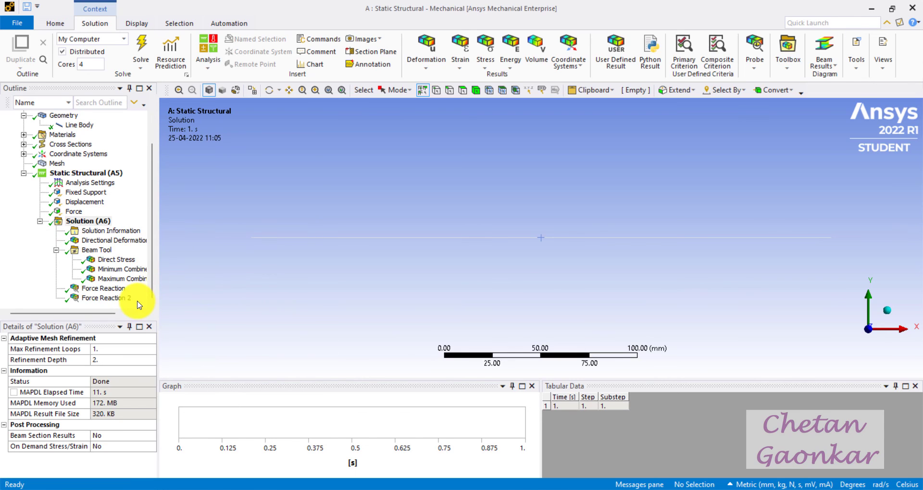
- Display the Fixed Support's force reaction and compare its X component with the hand-calculated reaction R1 in the problem notes
click(110, 290)
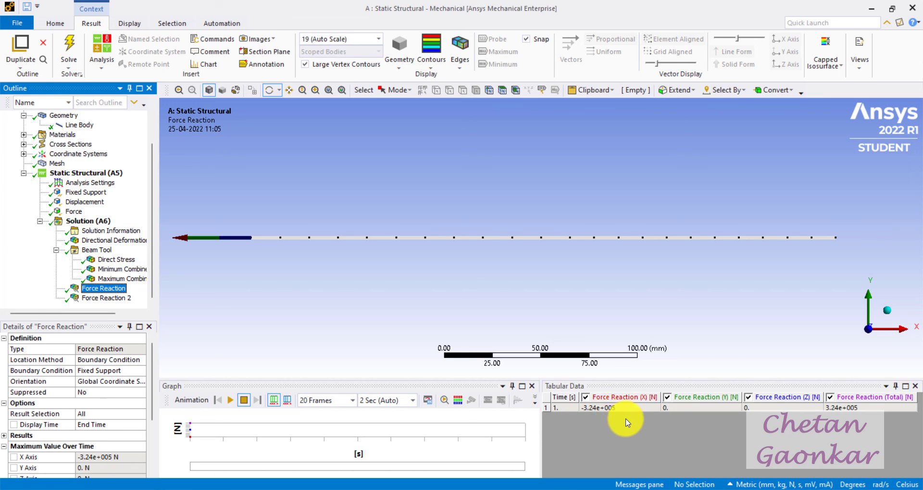
mouse_move(567, 486)
click(567, 433)
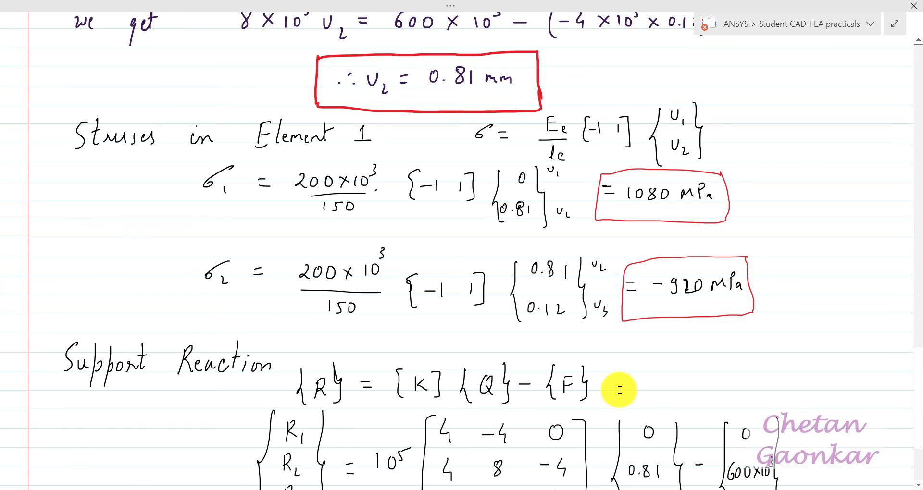
scroll(700, 378, down, 4)
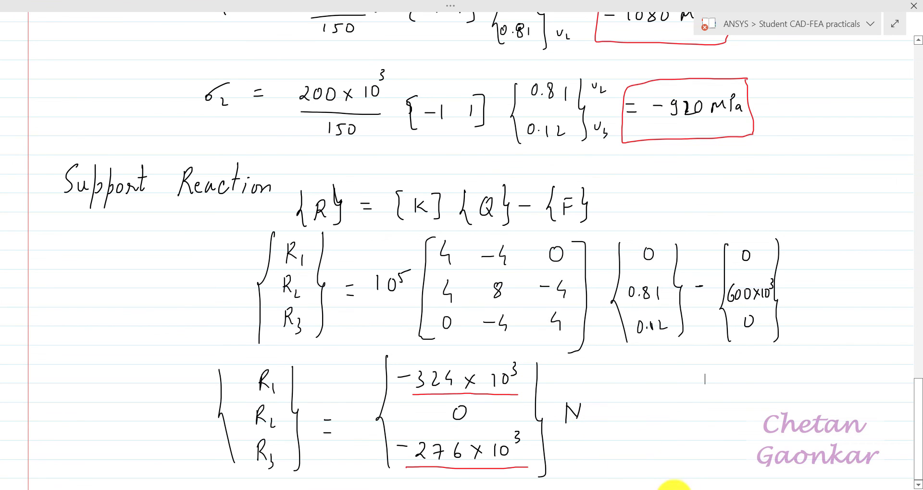
click(756, 409)
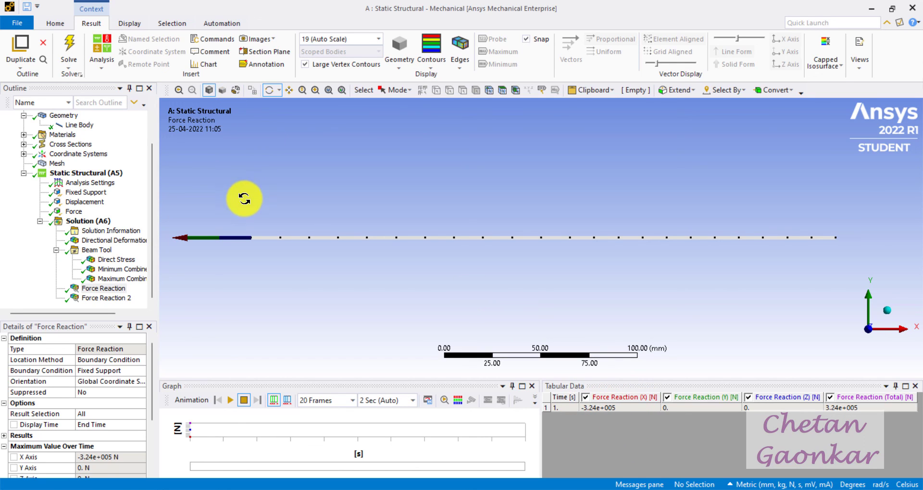
- Display the Displacement support's force reaction and compare its X component with the hand-calculated reaction R3 in the problem notes
click(118, 299)
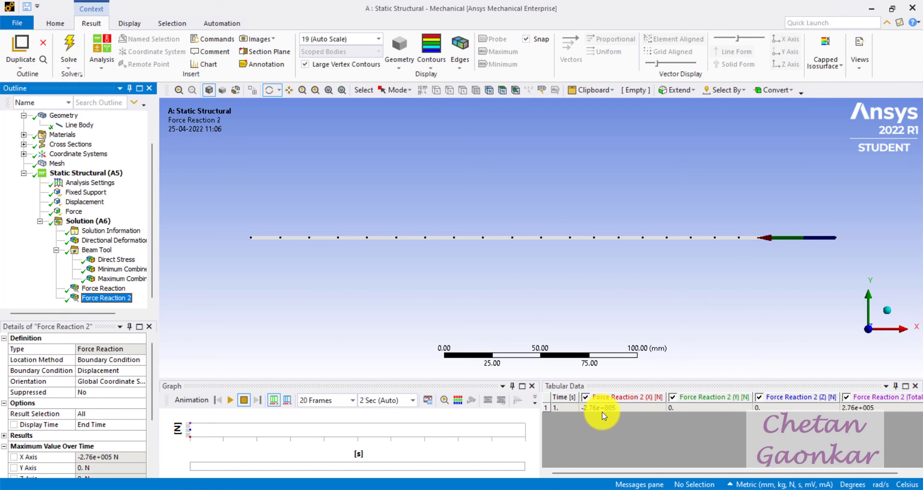
click(576, 473)
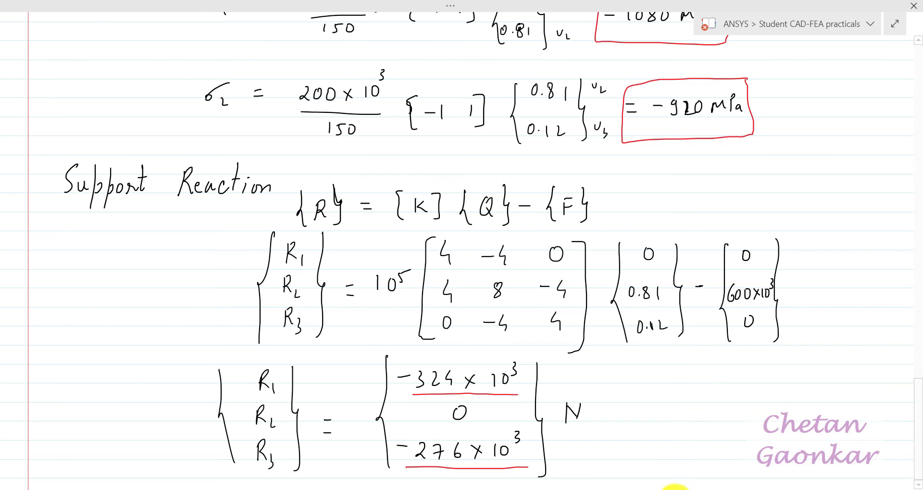
click(673, 448)
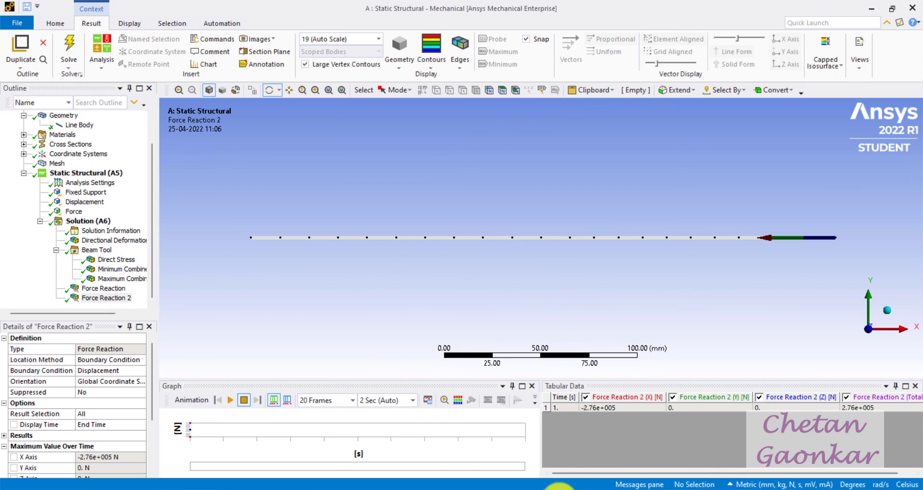
- Review the problem sketch and given data at the start of the notes, and display the Direct Stress result again in Mechanical
click(560, 487)
scroll(591, 255, up, 20)
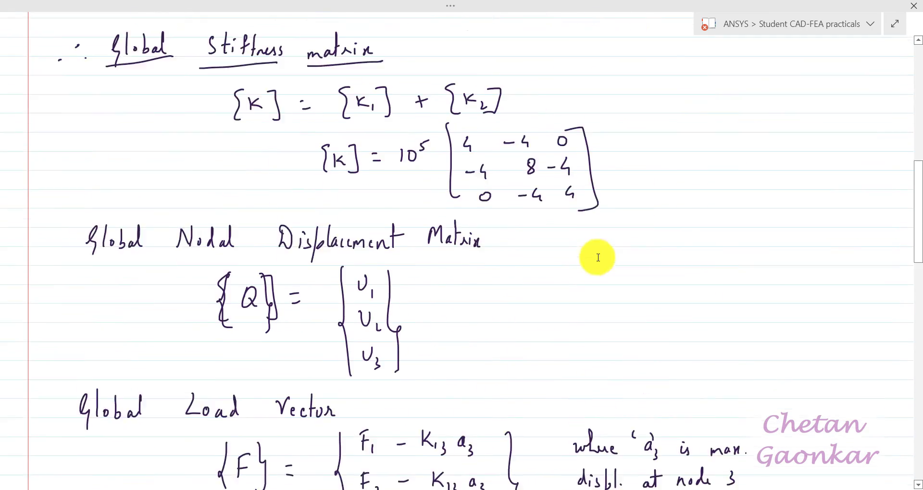
scroll(593, 261, up, 10)
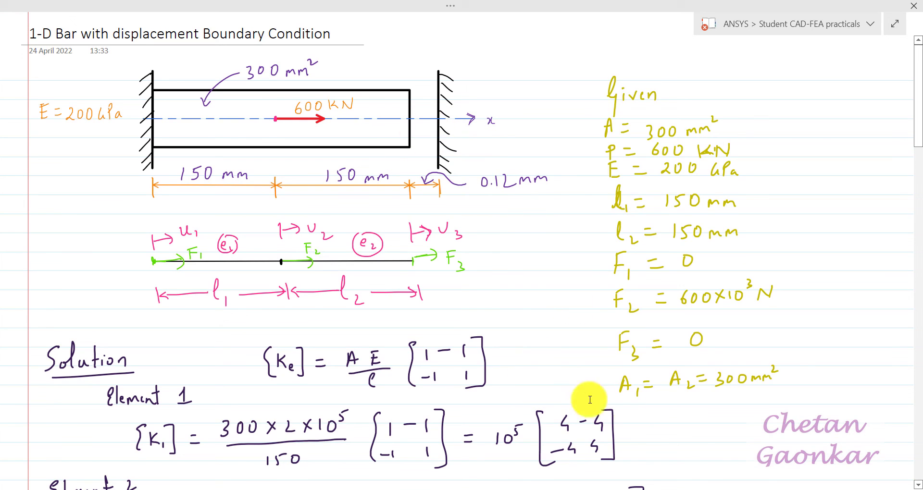
mouse_move(679, 485)
click(730, 437)
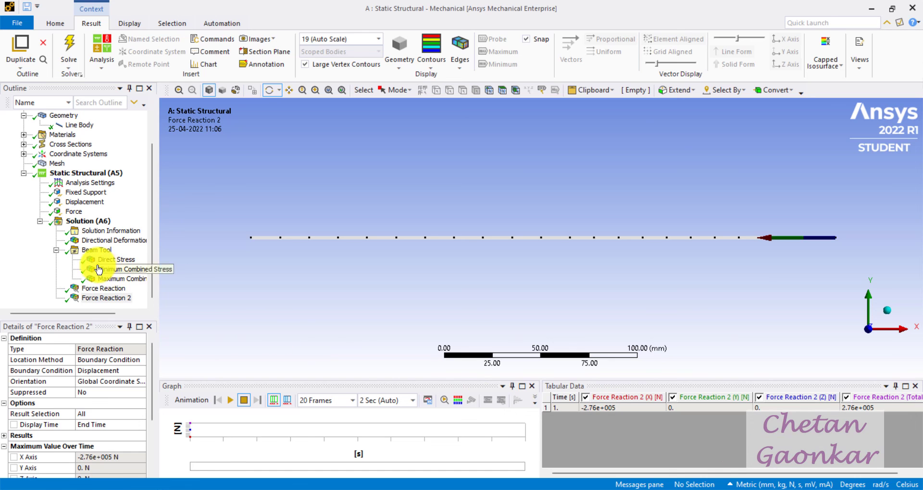
click(129, 260)
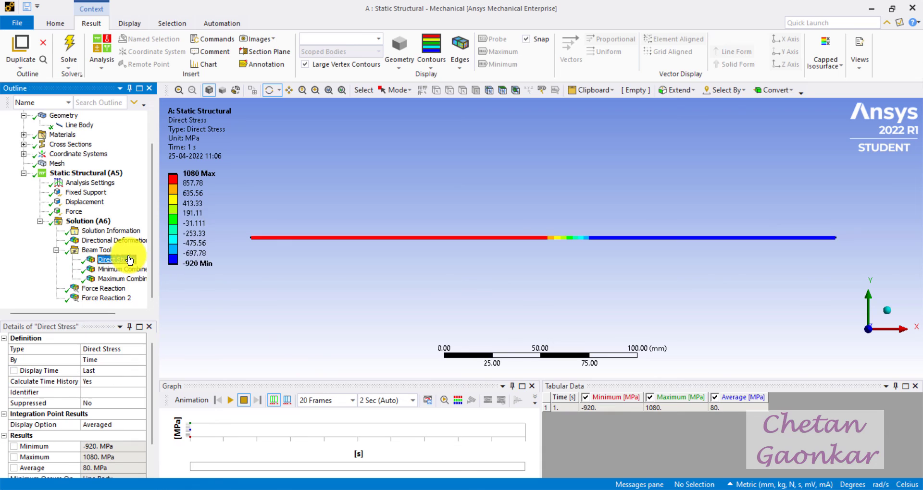